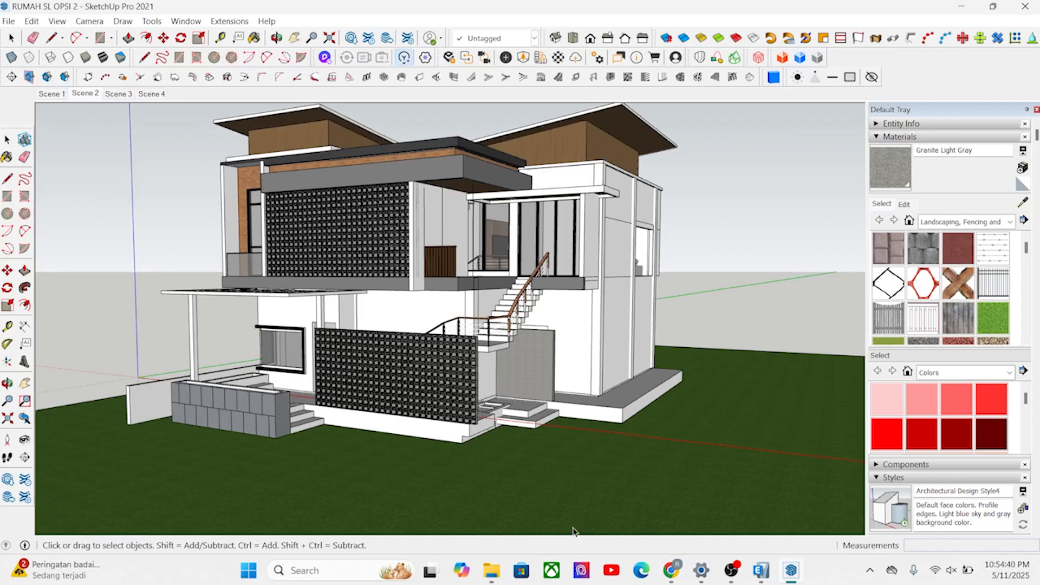
Step: Switch to Chrome and look through the featured videos on the BIMIN_ACADEMY YouTube channel's home page
left_click(663, 577)
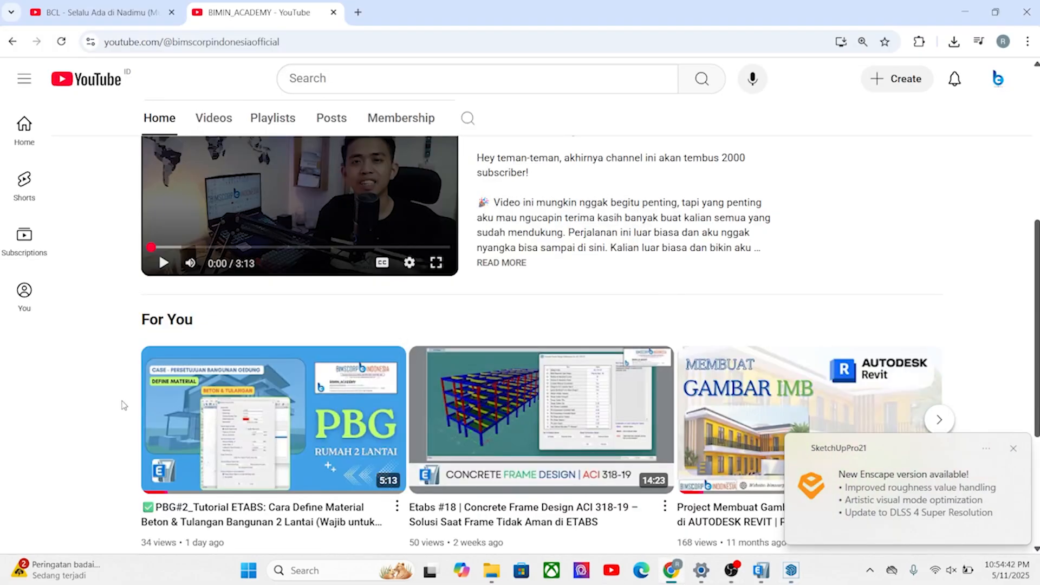
scroll(110, 408, "down", 3)
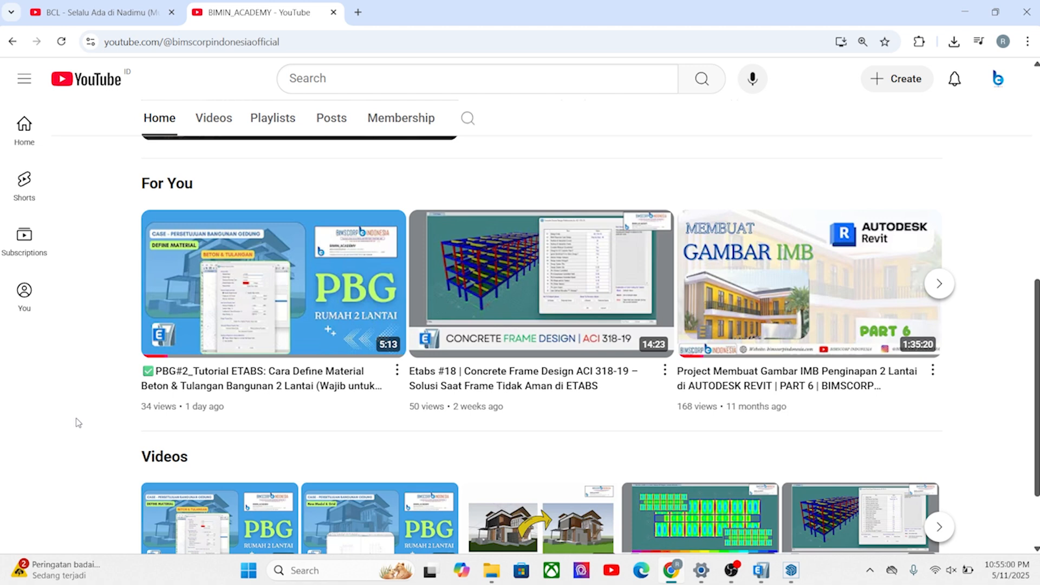
scroll(78, 423, "up", 2)
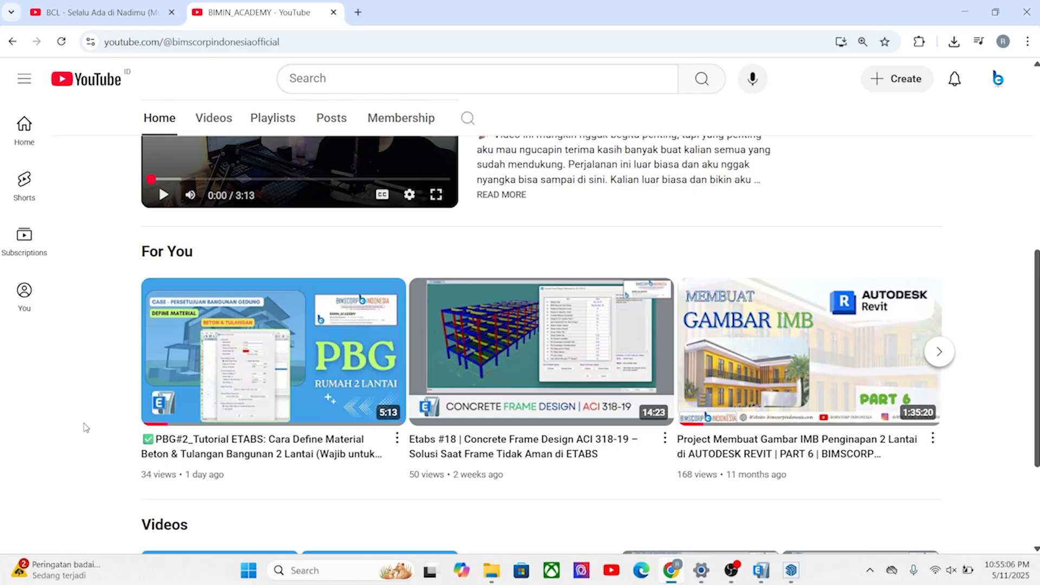
scroll(104, 424, "down", 2)
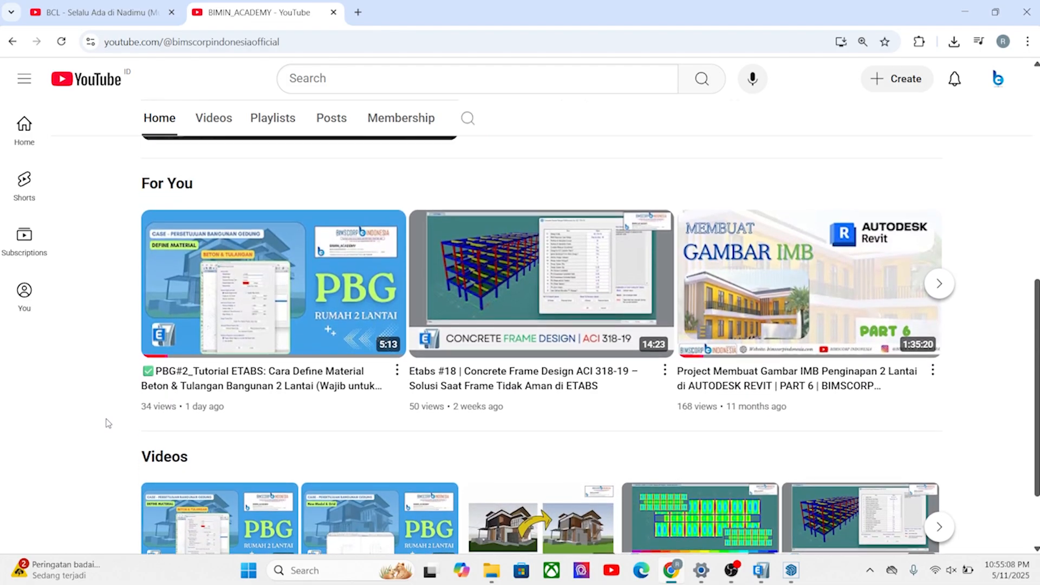
scroll(106, 423, "down", 1)
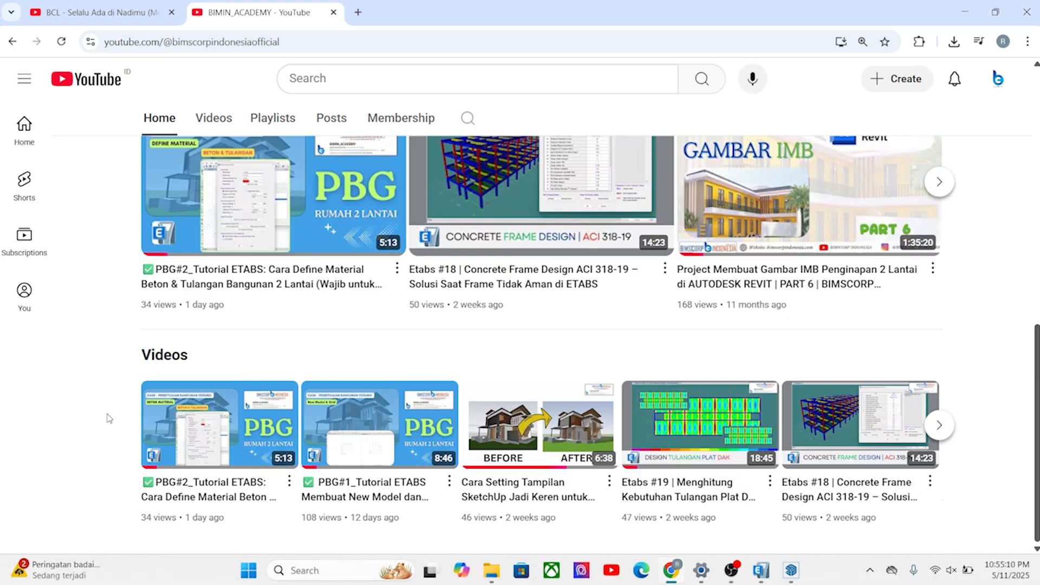
Step: Open the channel's full video list and browse the latest PBG and ETABS tutorials
scroll(96, 245, "up", 3)
left_click(214, 118)
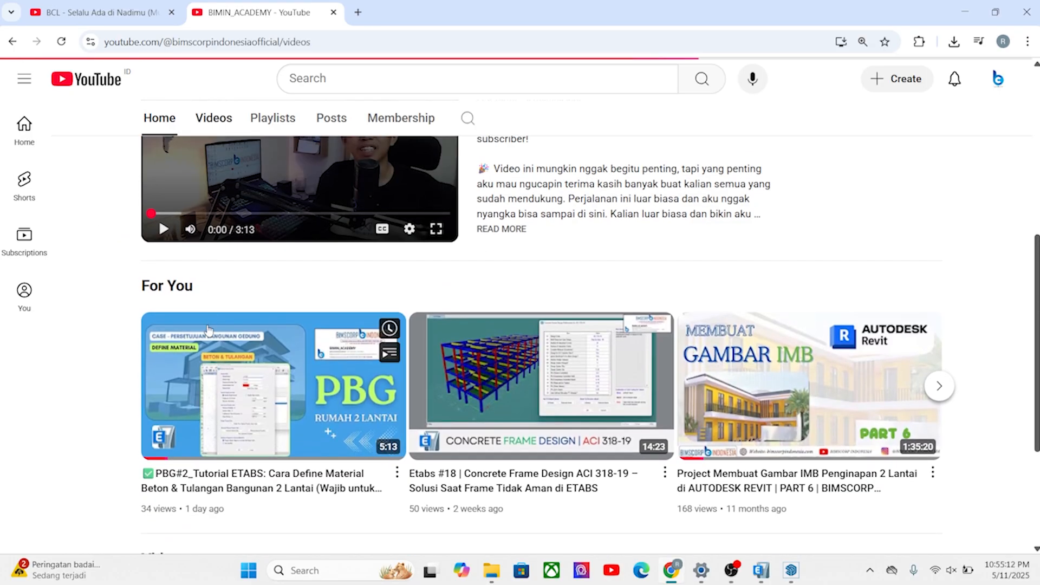
scroll(174, 412, "down", 3)
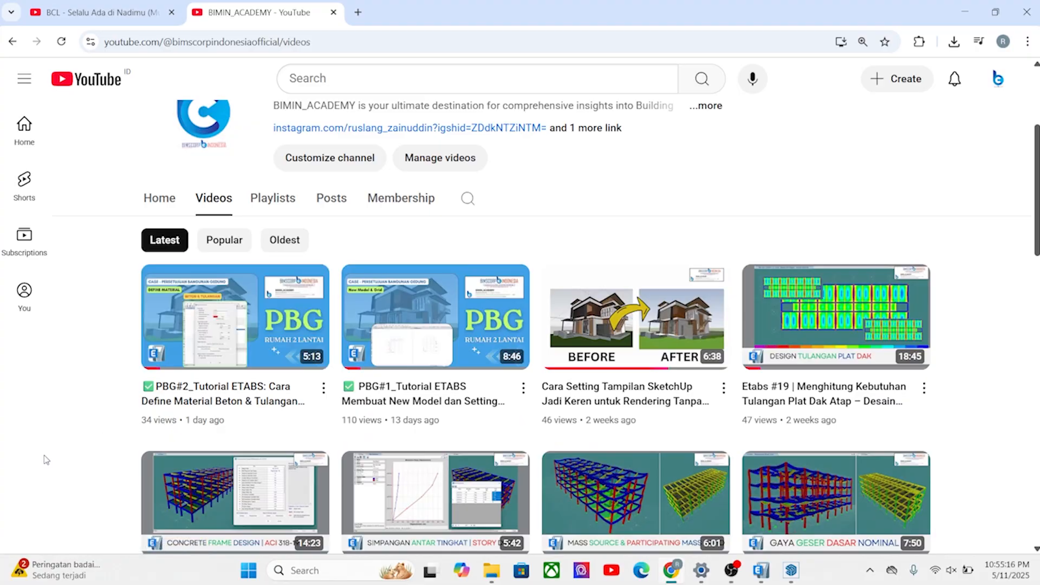
scroll(56, 444, "down", 1)
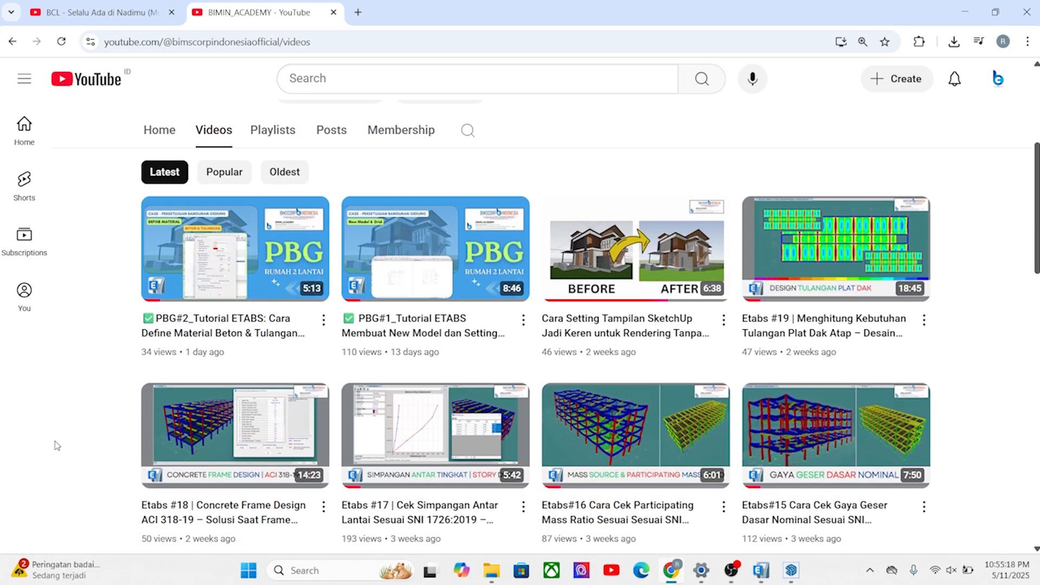
scroll(56, 444, "down", 1)
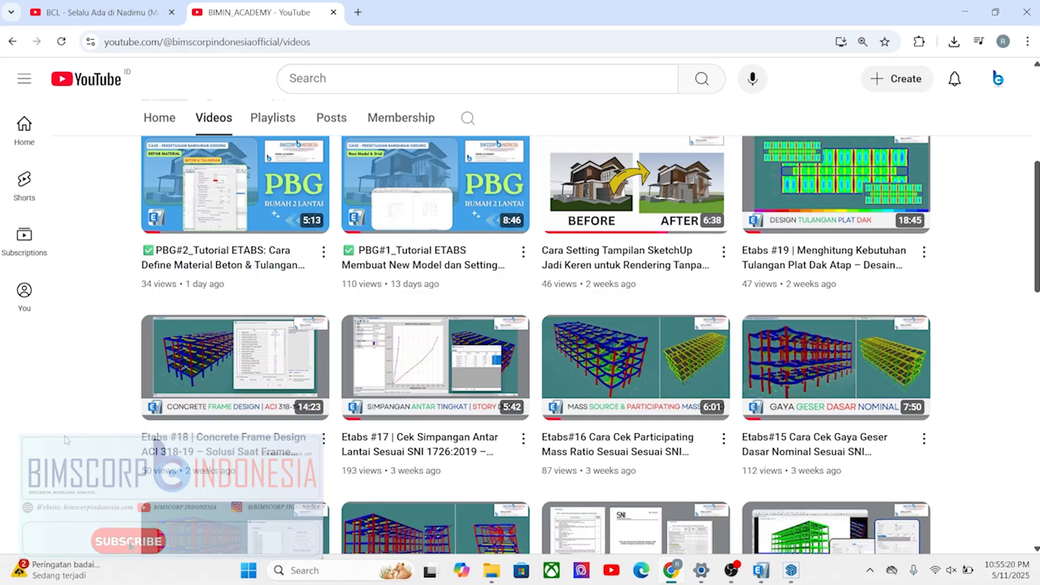
scroll(67, 440, "down", 2)
scroll(68, 437, "up", 7)
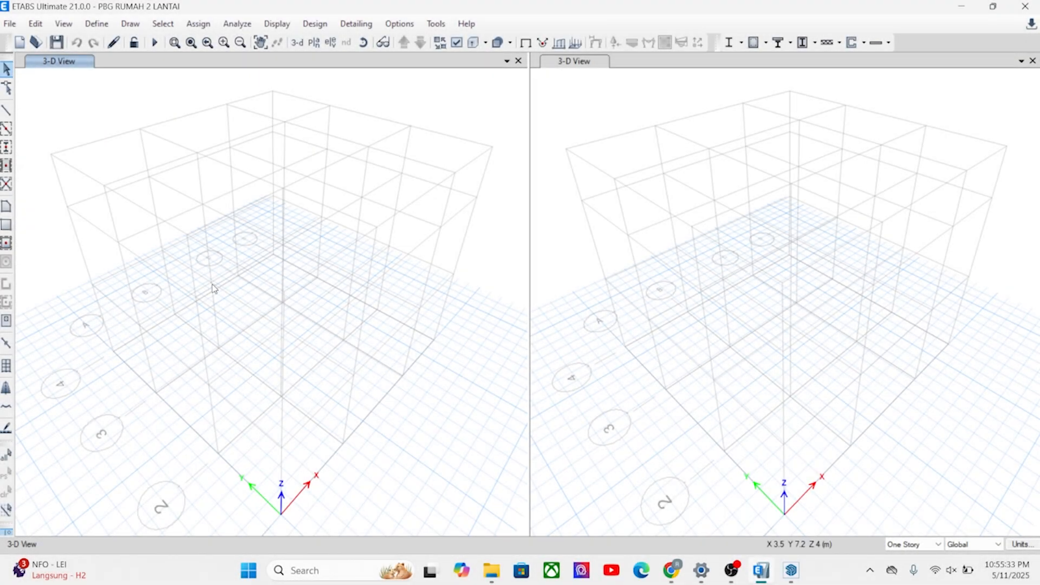
middle_click_drag(265, 252, 267, 190)
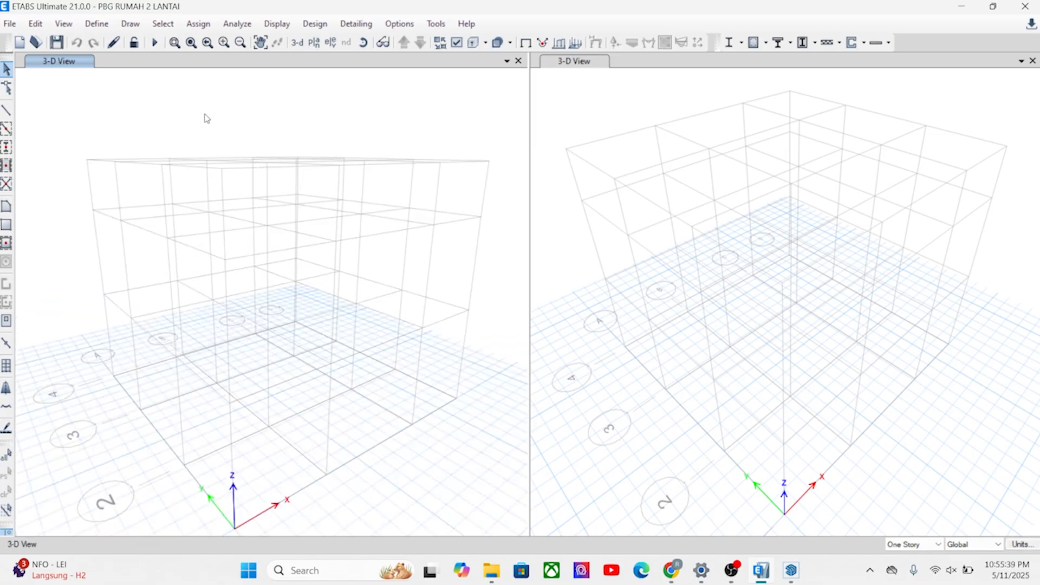
middle_click_drag(205, 126, 202, 111)
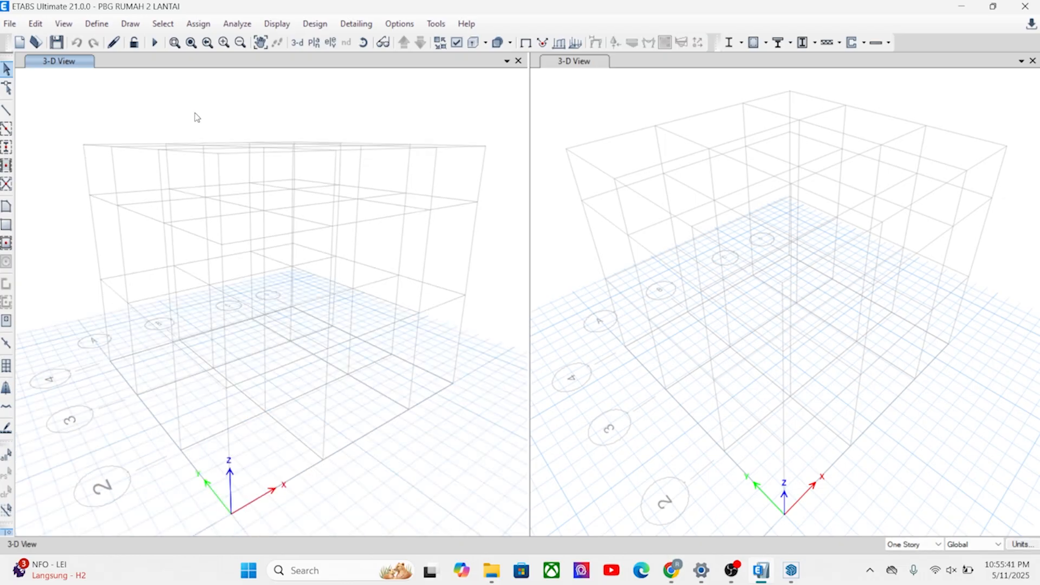
left_click(95, 24)
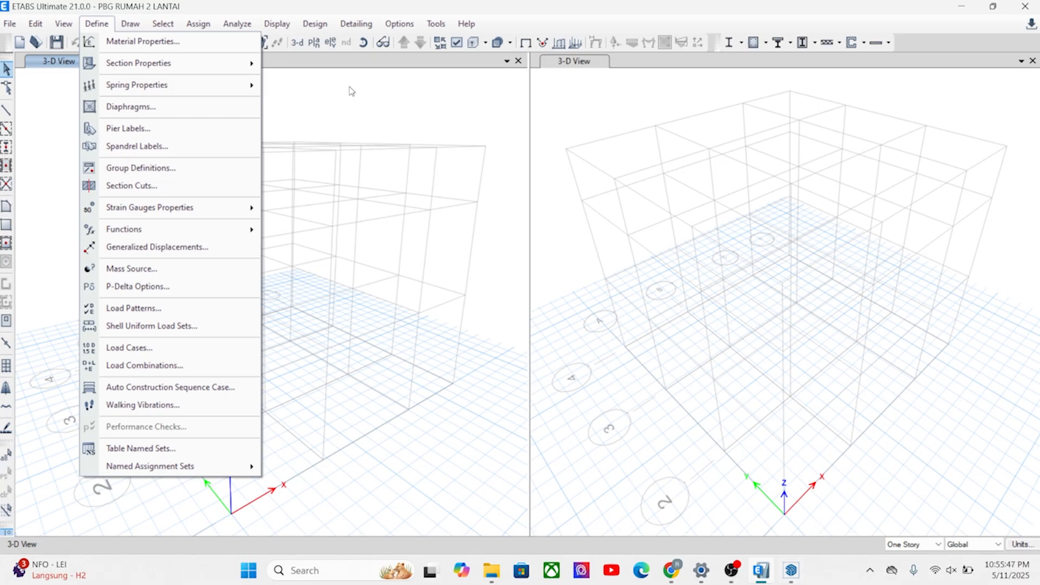
left_click(311, 102)
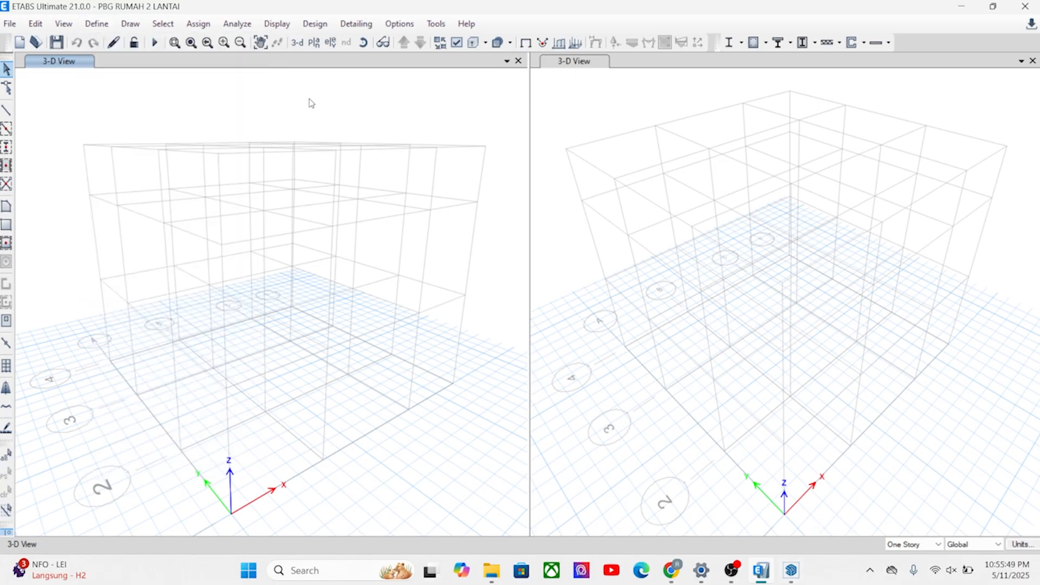
Step: Review the X and Y grid ordinates of grid system G1 without changing them
right_click(264, 94)
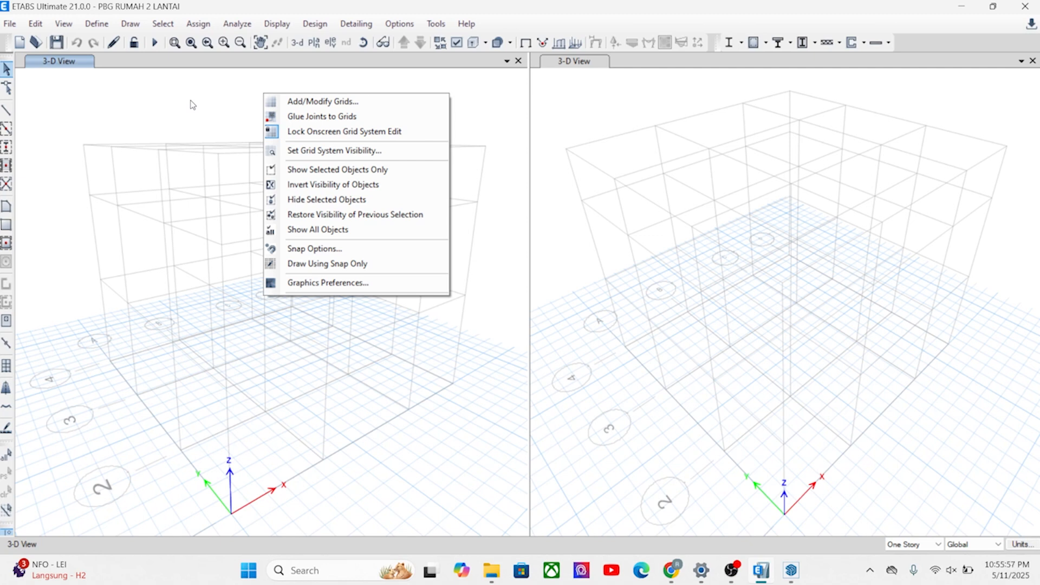
left_click(334, 105)
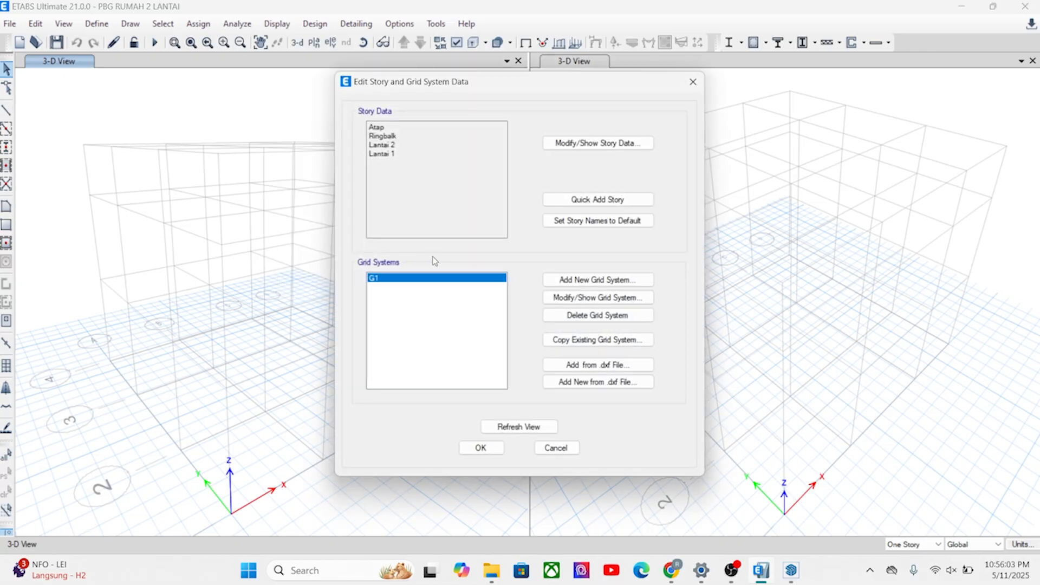
left_click(576, 301)
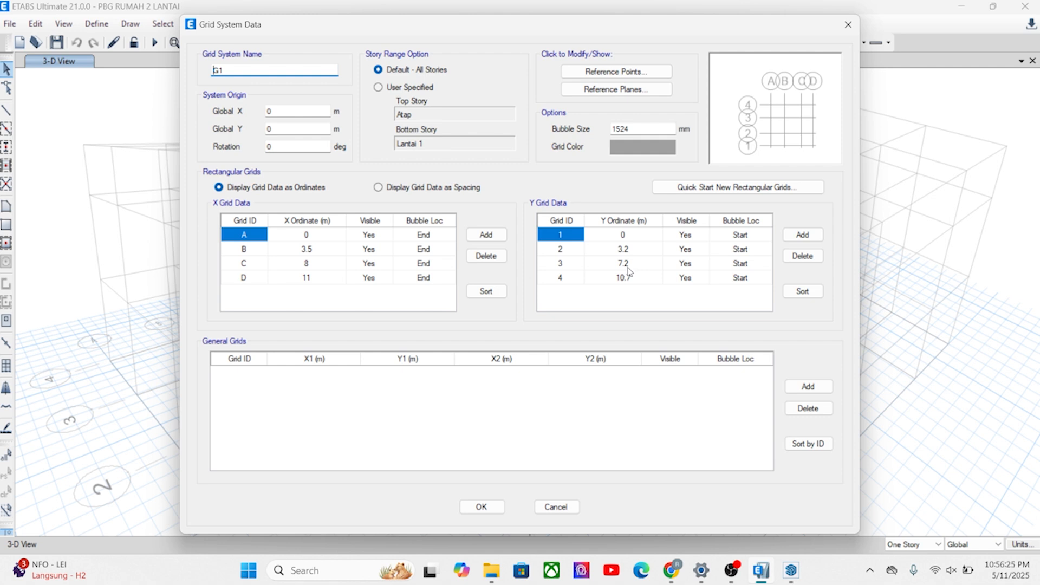
left_click(481, 507)
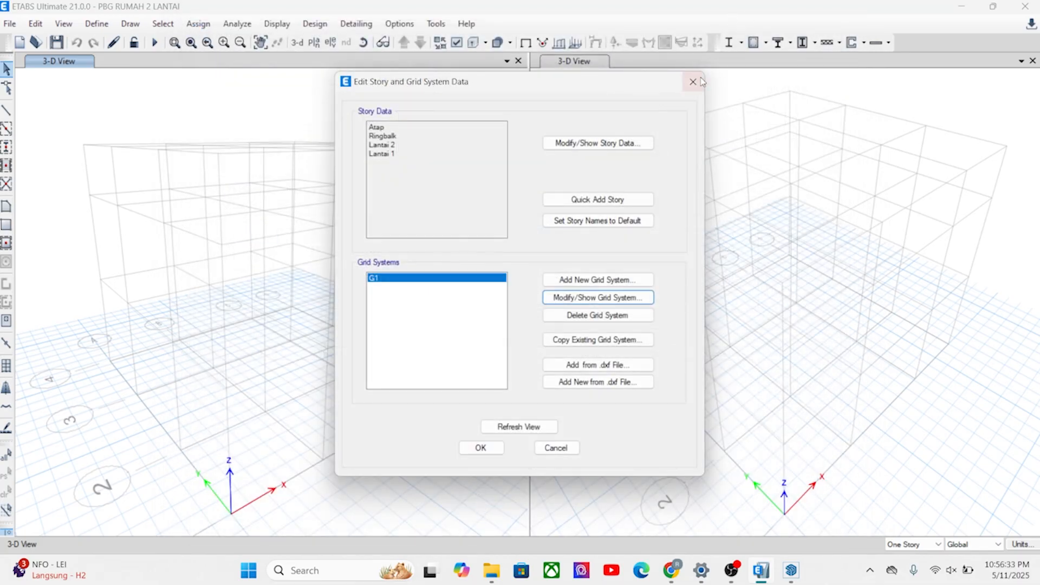
left_click(697, 81)
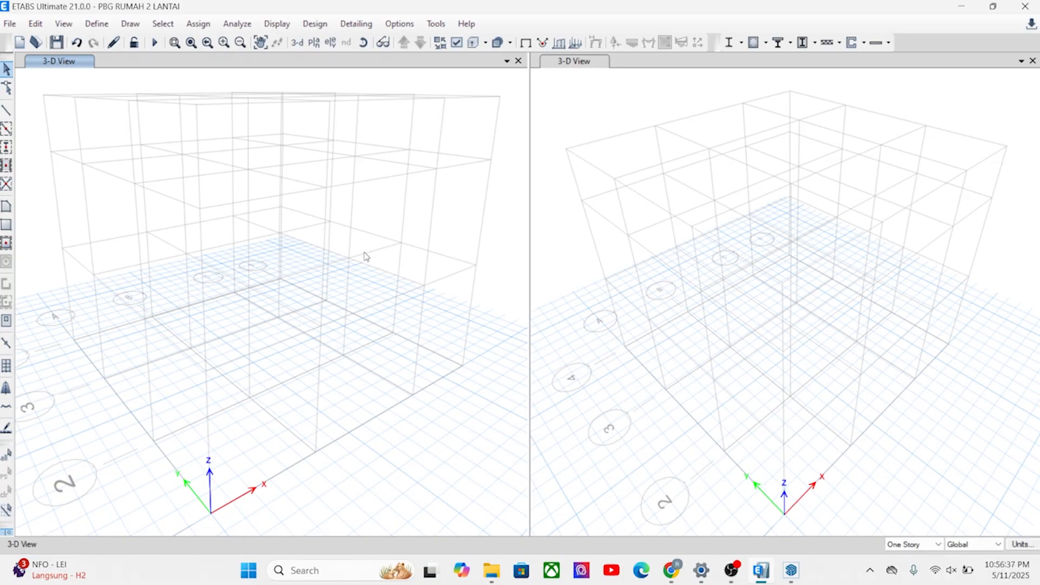
Step: Open the Windows Calculator, divide 400 by 12, and close it after reading the result
left_click(287, 570)
type("c")
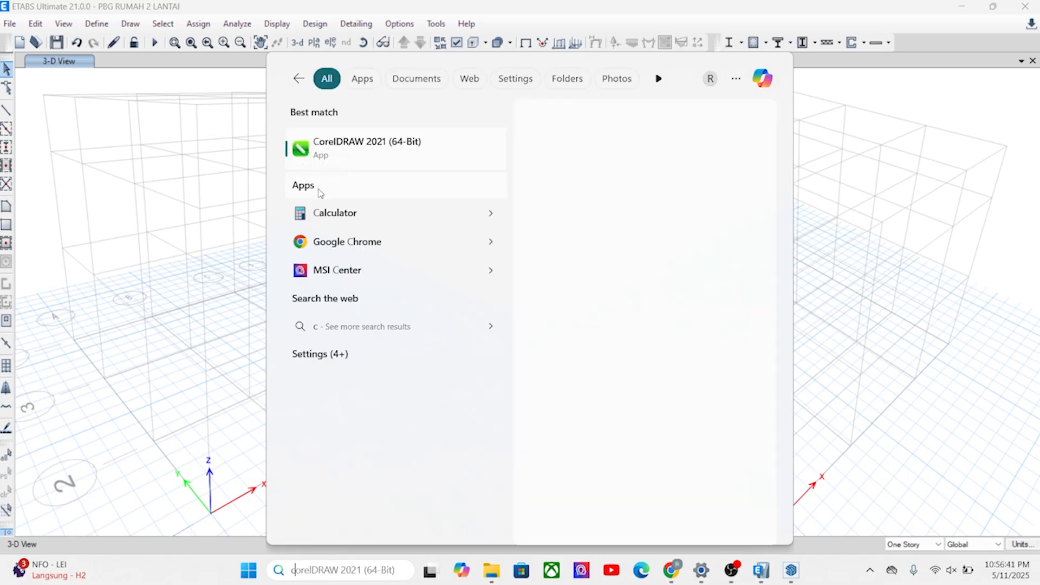
left_click(332, 212)
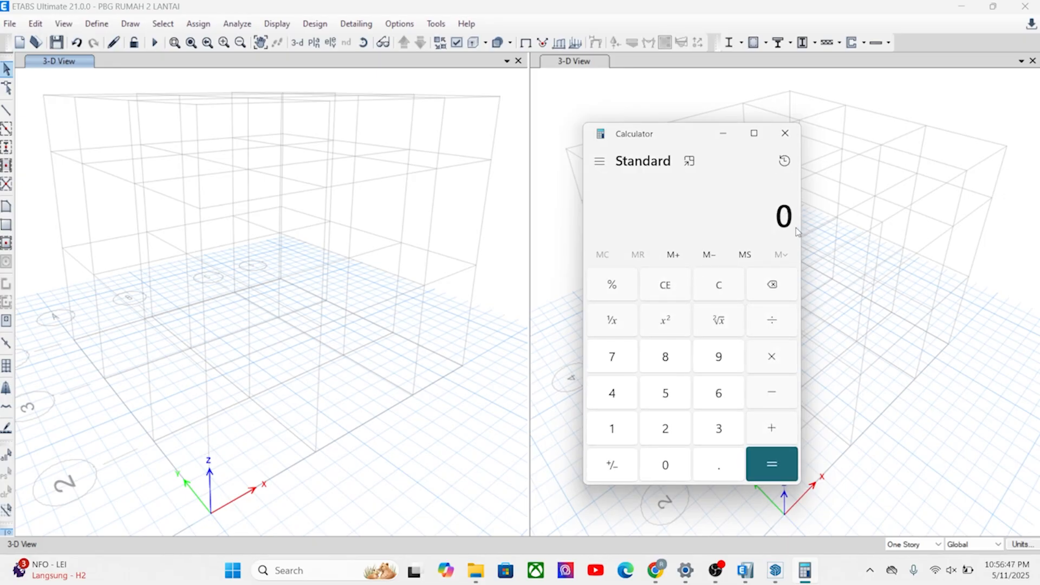
type("400 ÷ ")
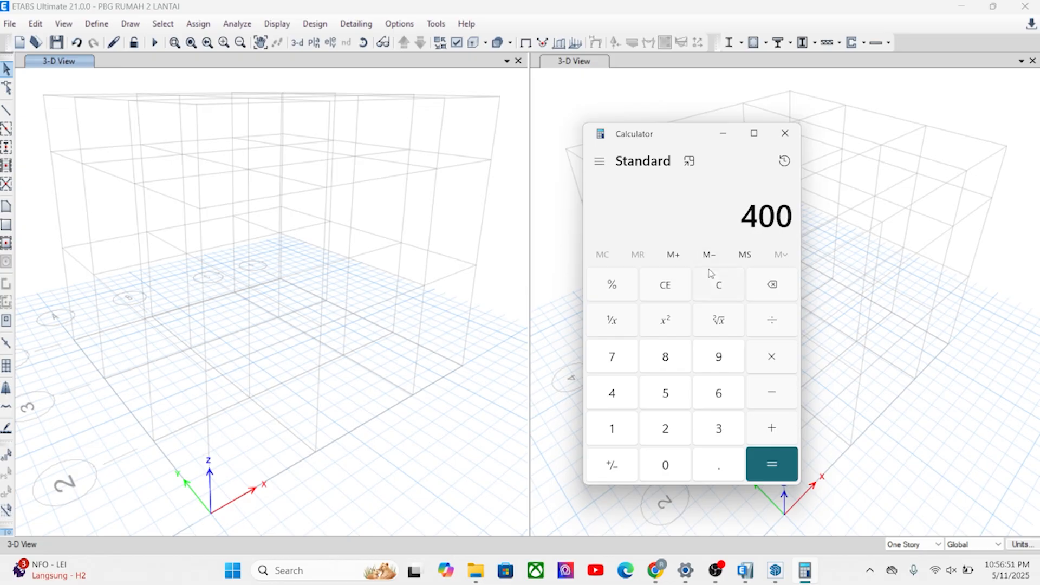
type("12")
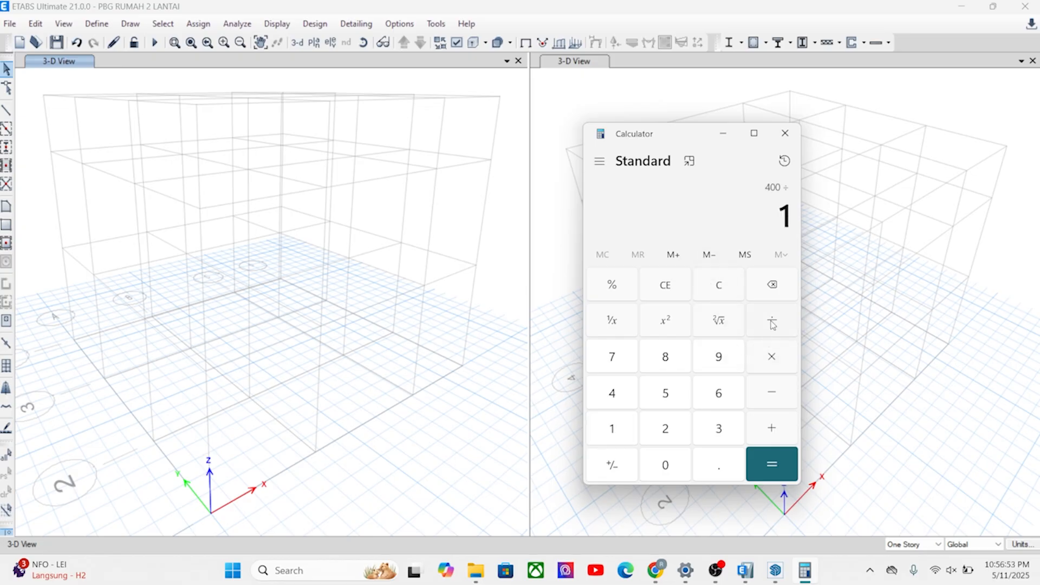
left_click(771, 478)
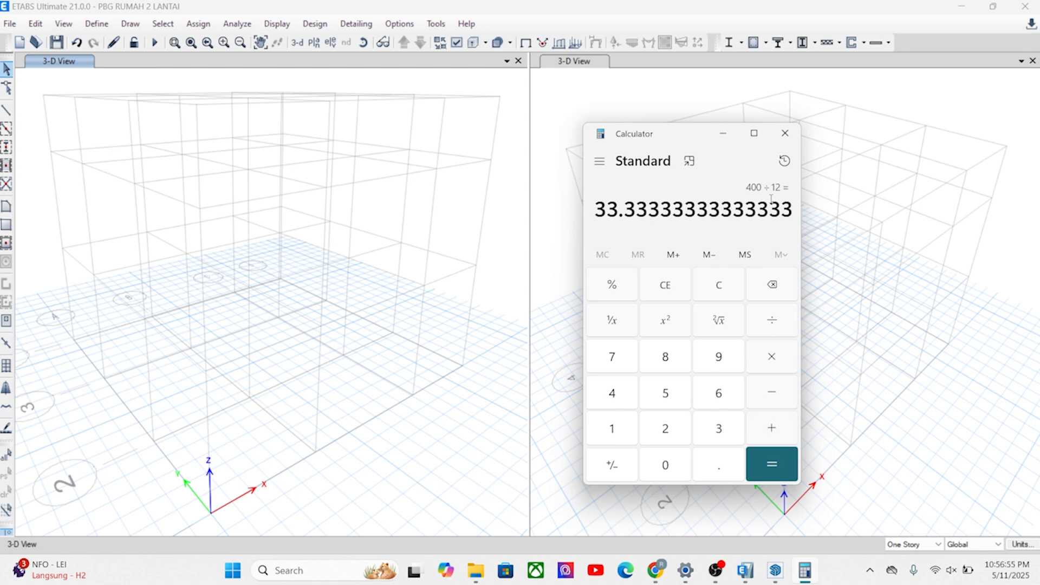
left_click(785, 134)
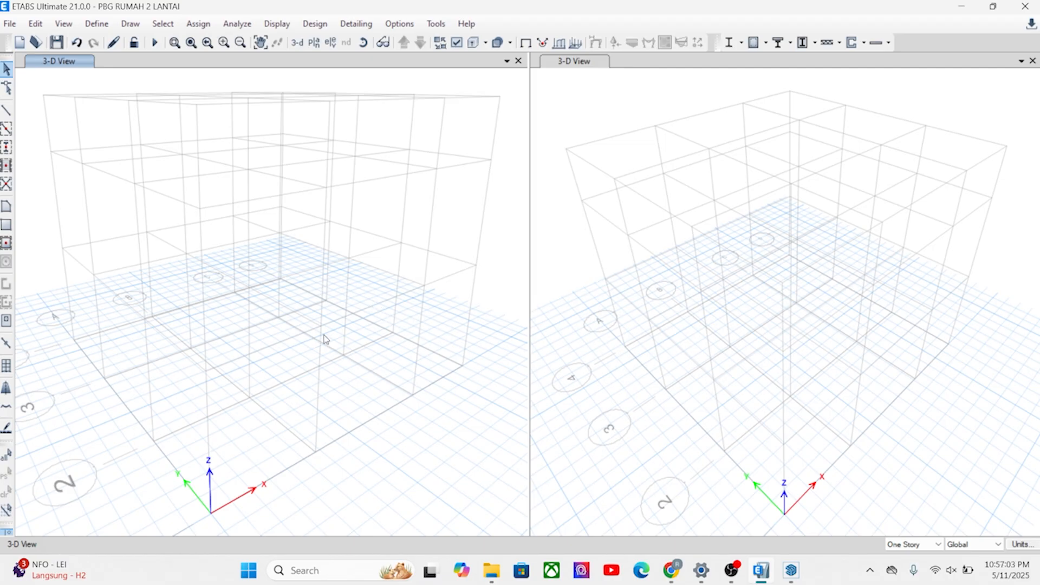
Step: Open the frame section definitions and look through the list of existing frame properties
middle_click_drag(324, 339, 314, 327)
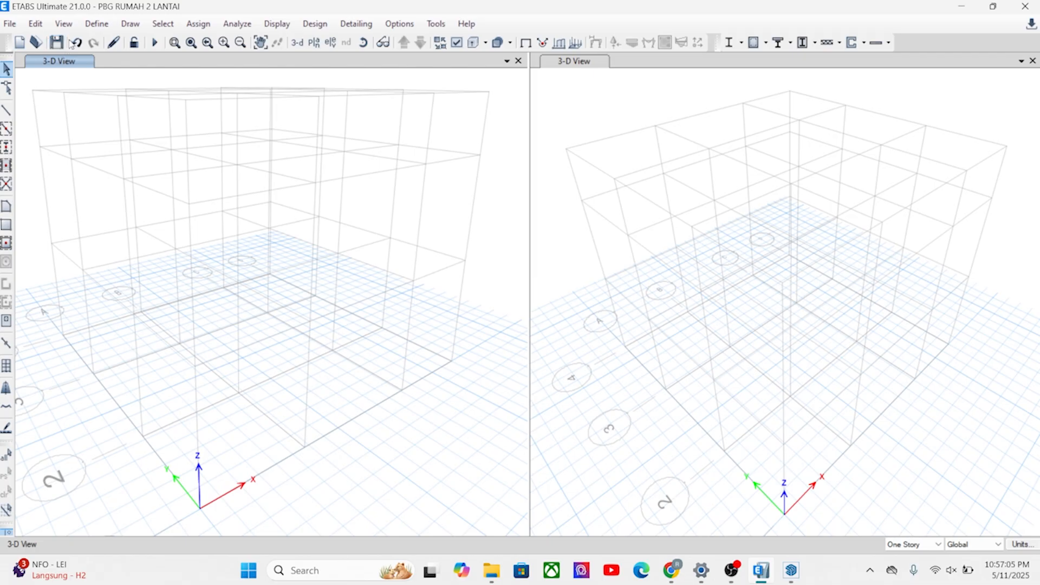
left_click(97, 23)
mouse_move(149, 65)
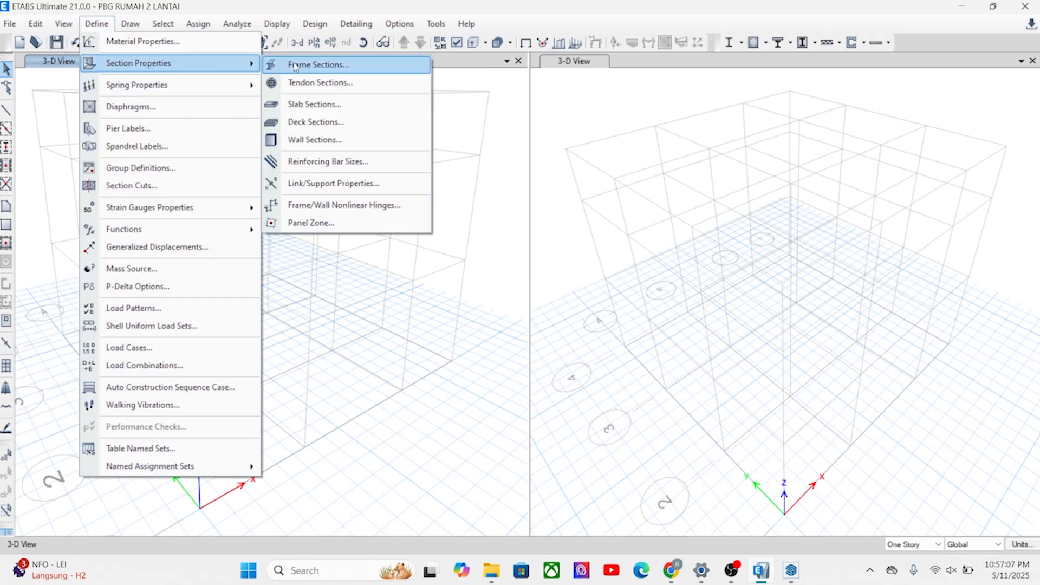
left_click(351, 68)
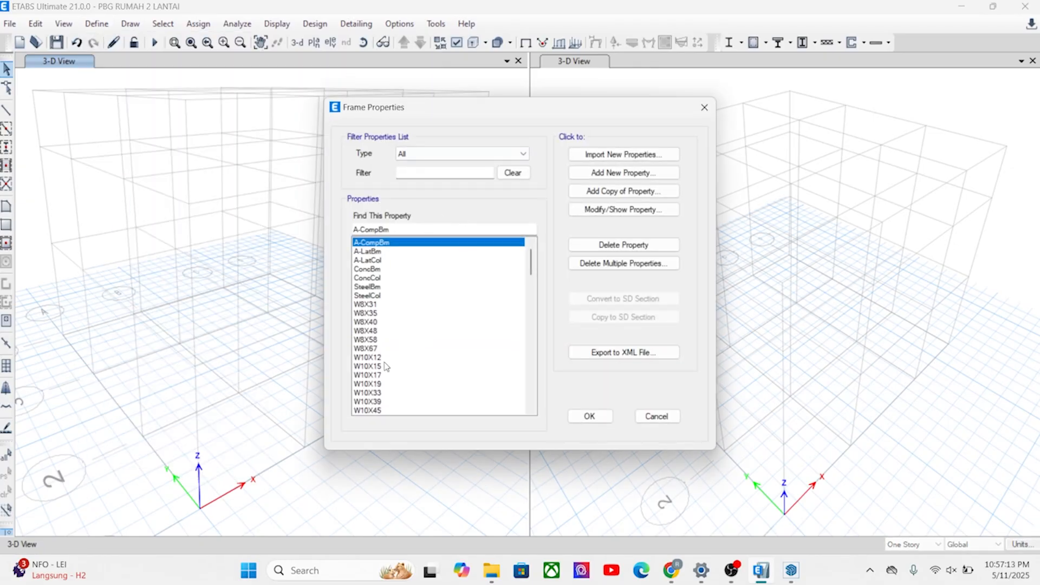
scroll(375, 336, "down", 4)
scroll(375, 336, "up", 4)
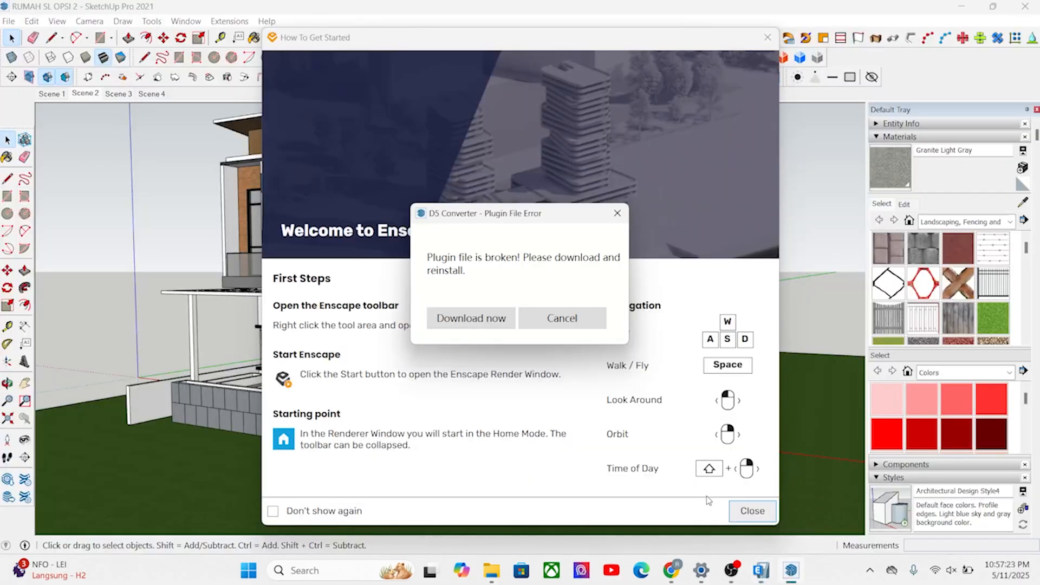
Step: Switch to SketchUp, dismiss the plugin error and Enscape welcome windows, inspect the house model, and return to ETABS
left_click(791, 570)
left_click(619, 214)
left_click(767, 38)
mouse_move(476, 345)
middle_mouse_down()
mouse_move(345, 396)
mouse_move(465, 350)
mouse_move(589, 358)
middle_mouse_up()
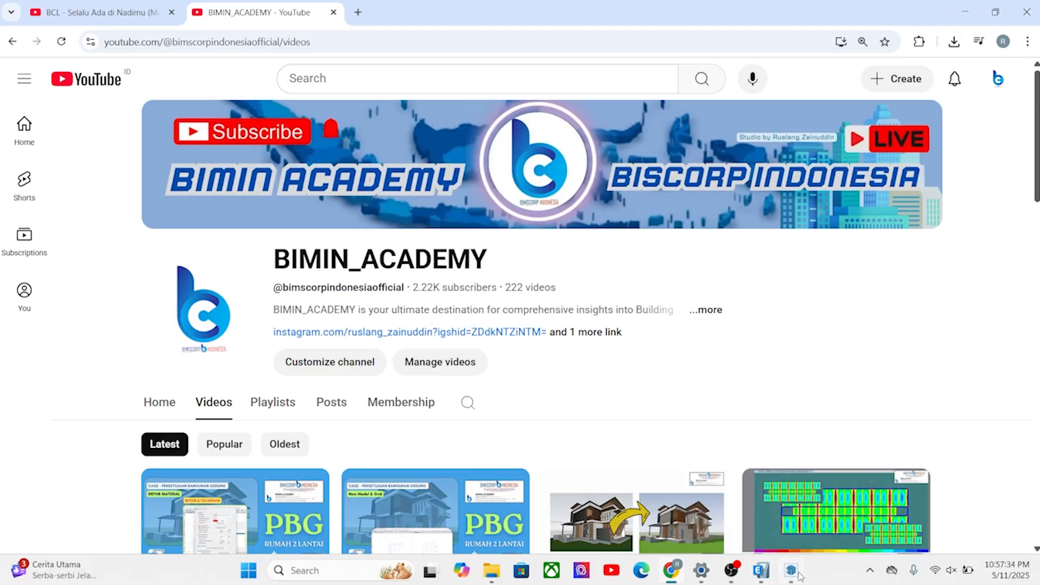
left_click(791, 571)
mouse_move(710, 505)
middle_mouse_down()
mouse_move(635, 478)
mouse_move(497, 305)
mouse_move(563, 449)
middle_mouse_up()
left_click(763, 573)
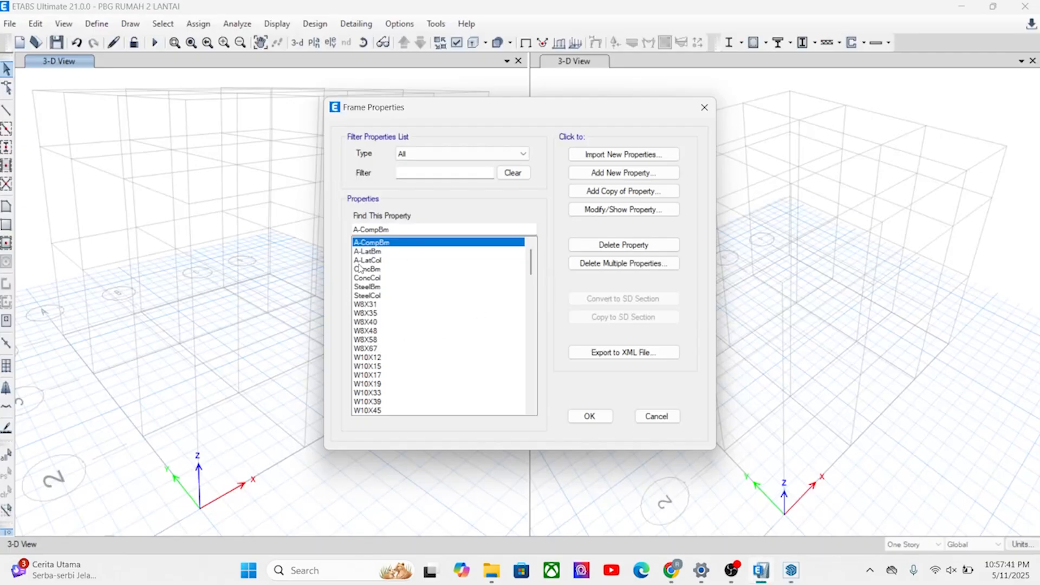
scroll(359, 269, "down", 4)
scroll(360, 269, "up", 4)
left_click(612, 264)
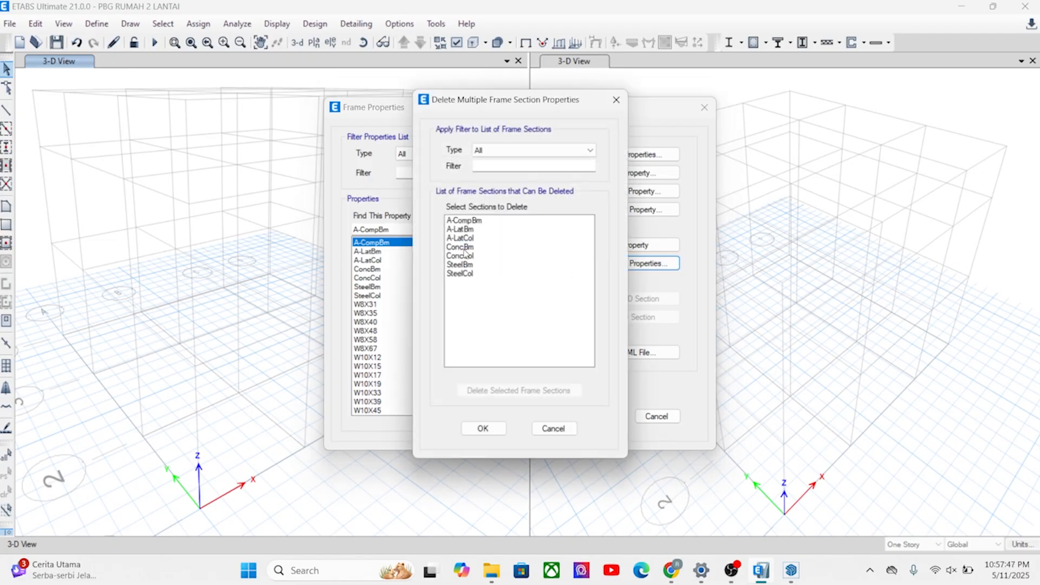
left_click(546, 153)
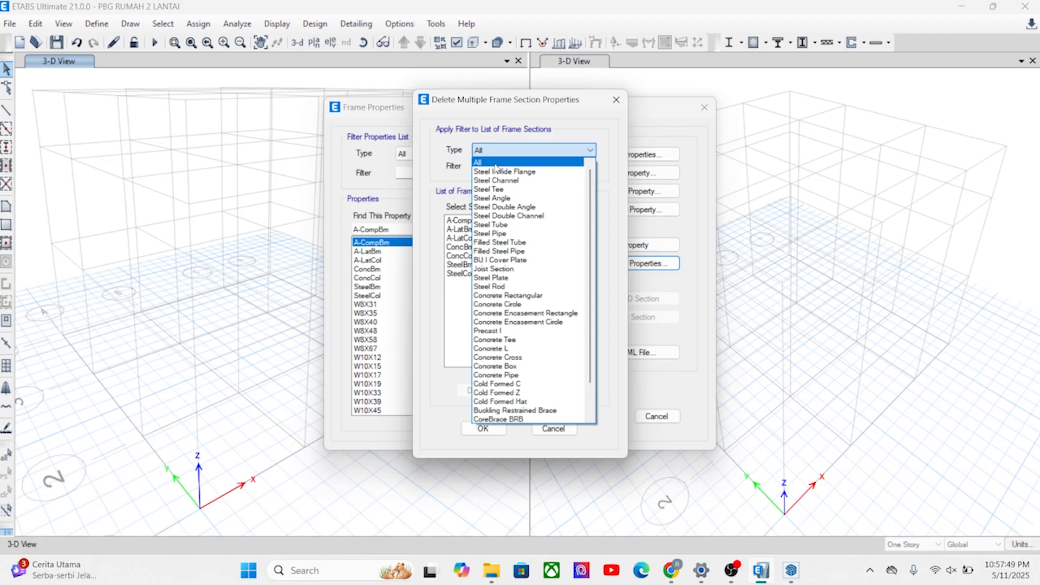
left_click(495, 163)
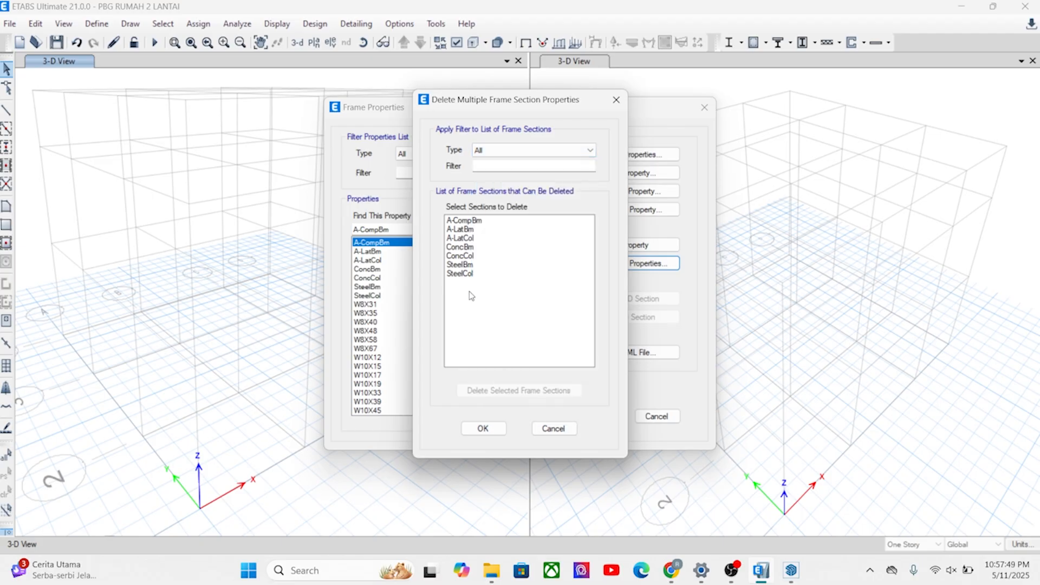
left_click(616, 99)
Step: Delete the A-LatBm and A-LatCol frame sections from the property list
left_click(370, 260)
left_click(369, 252)
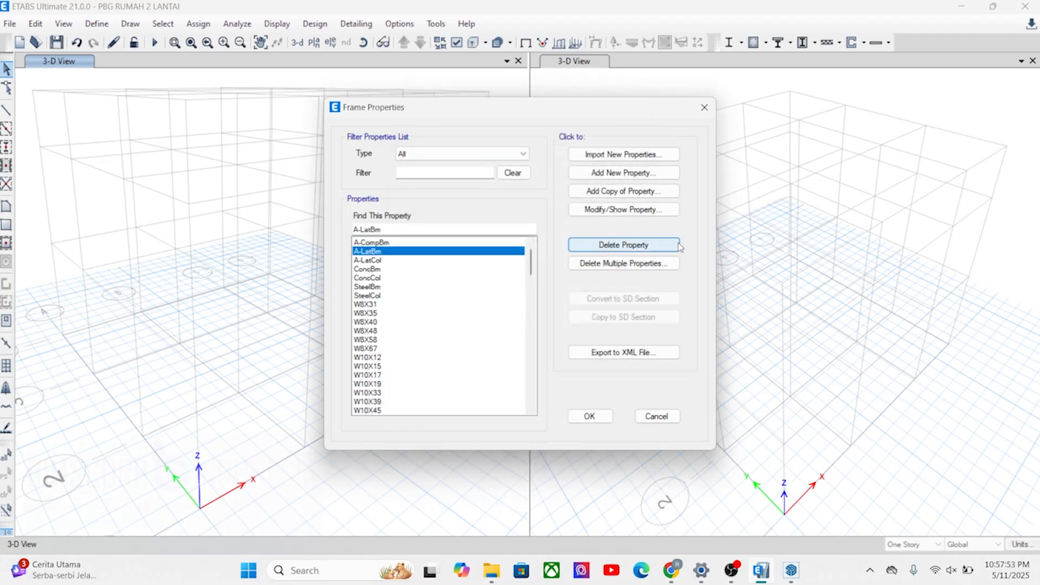
left_click(644, 244)
left_click(559, 329)
left_click(612, 246)
left_click(575, 330)
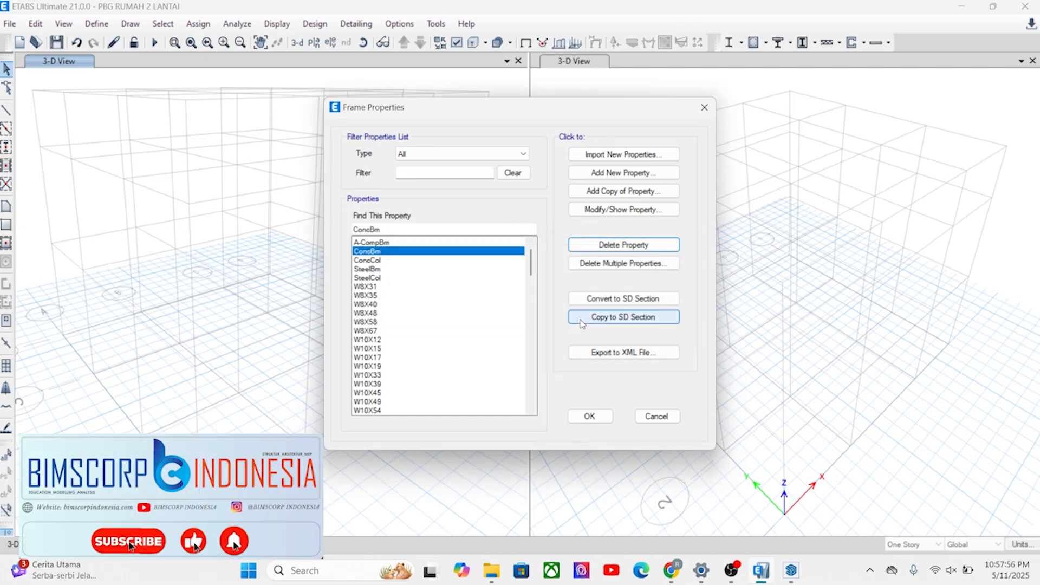
Step: Delete the ConcBm, ConcCol, SteelBm and SteelCol frame sections one after another
left_click(623, 244)
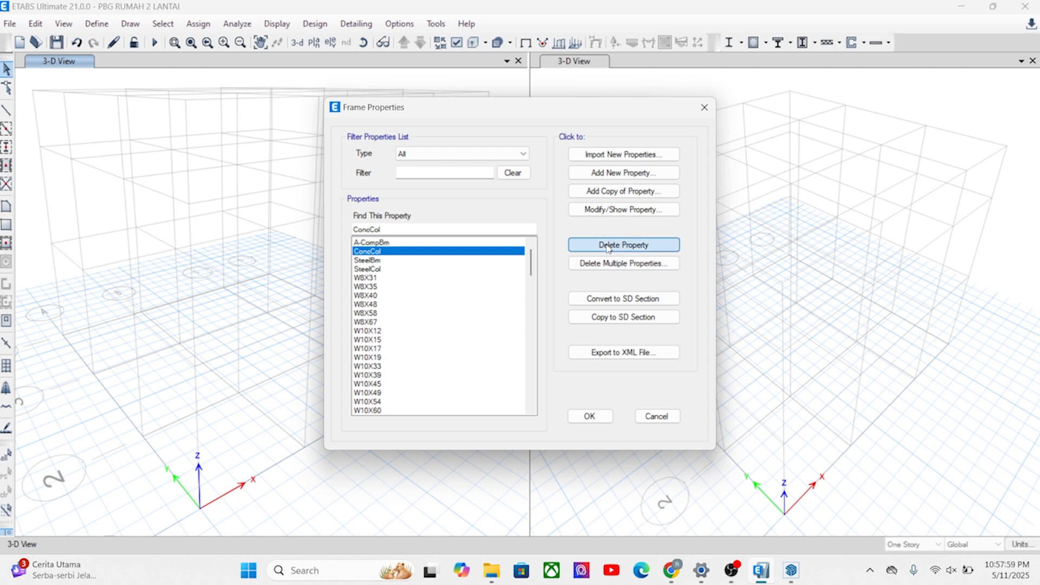
left_click(607, 246)
left_click(575, 333)
left_click(607, 245)
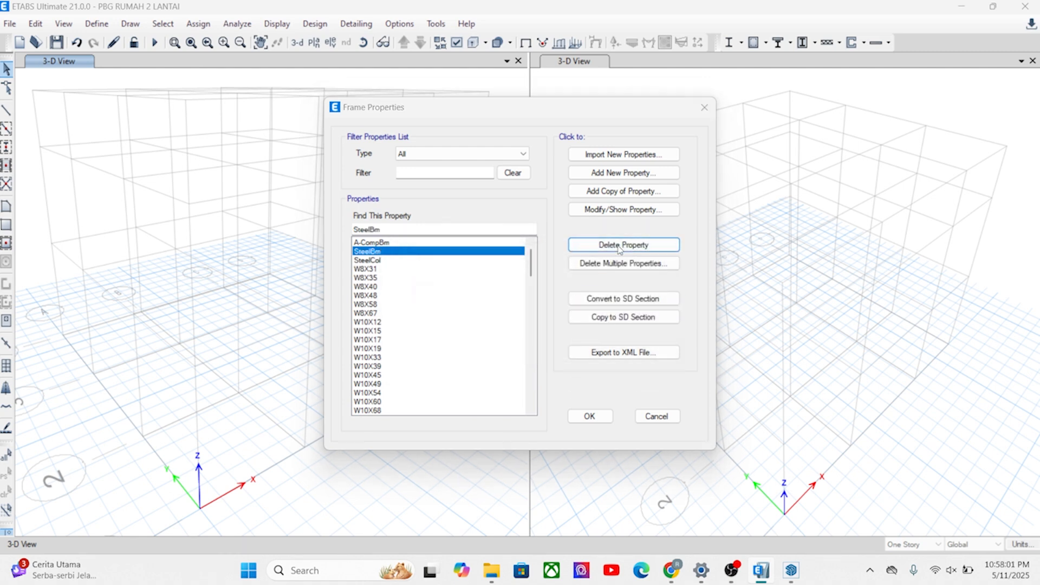
left_click(561, 331)
left_click(607, 245)
left_click(560, 331)
Step: Delete the W8X31, W8X35, W8X40, W8X48, W8X58 and W8X67 sections one by one, and try to delete W10X12
left_click(607, 244)
left_click(561, 331)
left_click(607, 245)
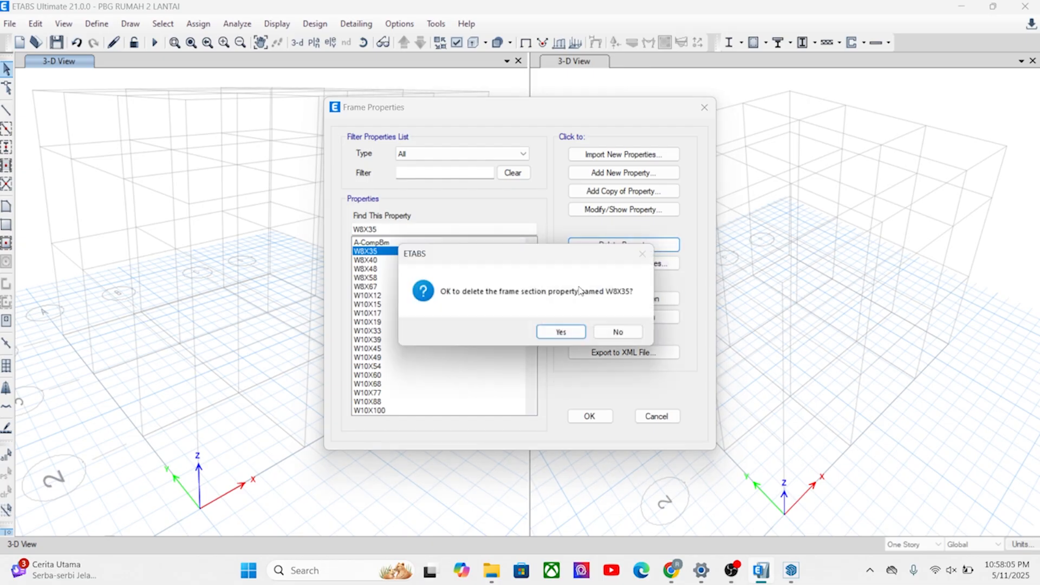
left_click(561, 331)
left_click(622, 246)
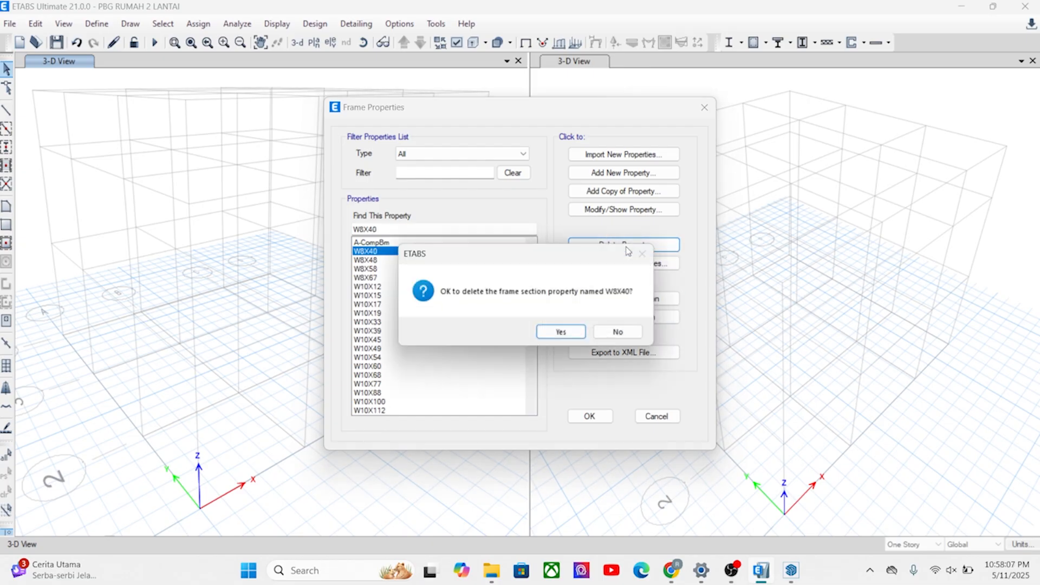
left_click(564, 333)
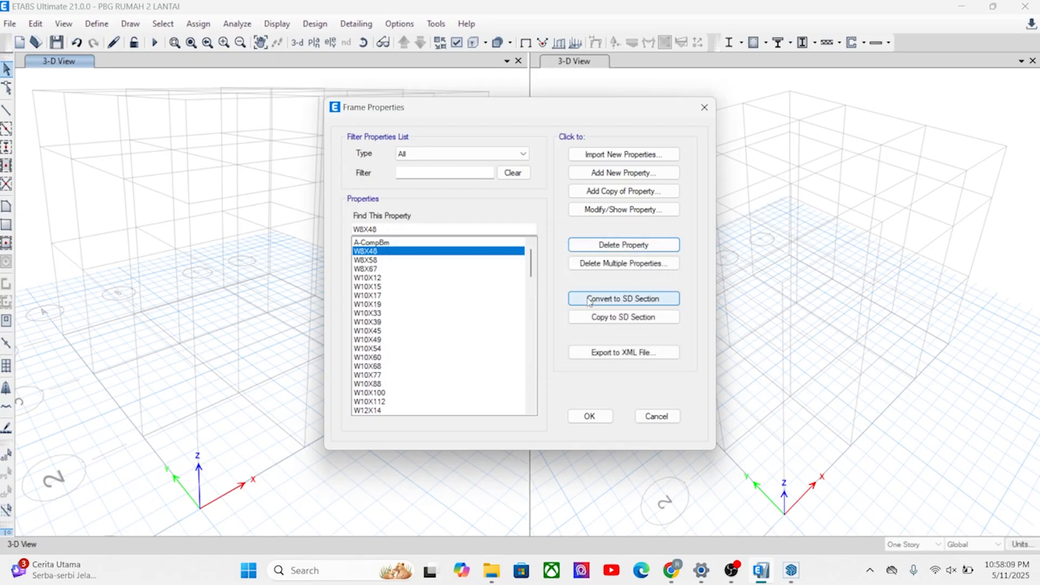
left_click(622, 245)
left_click(551, 337)
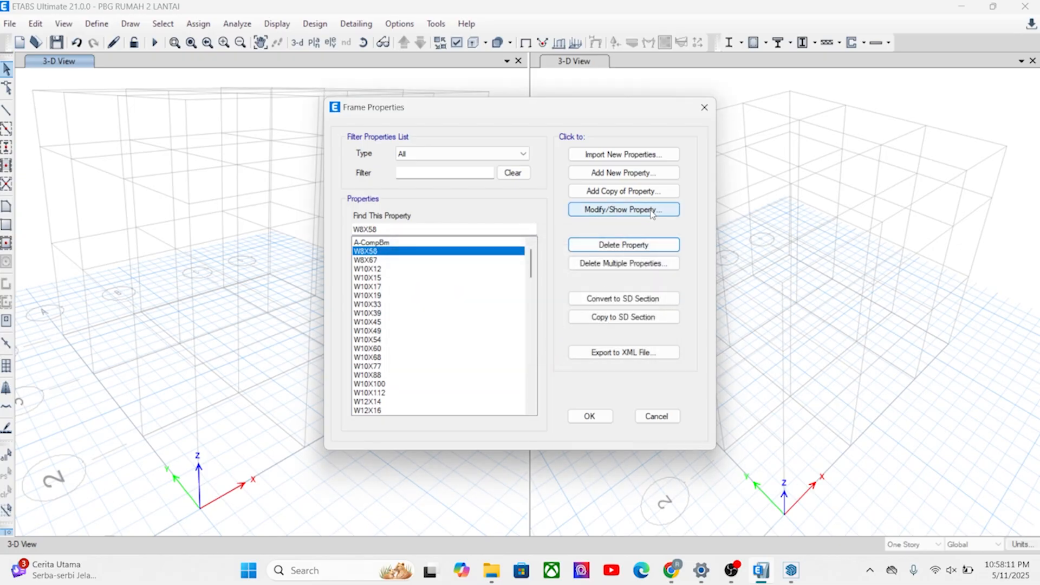
left_click(618, 245)
left_click(557, 332)
left_click(623, 245)
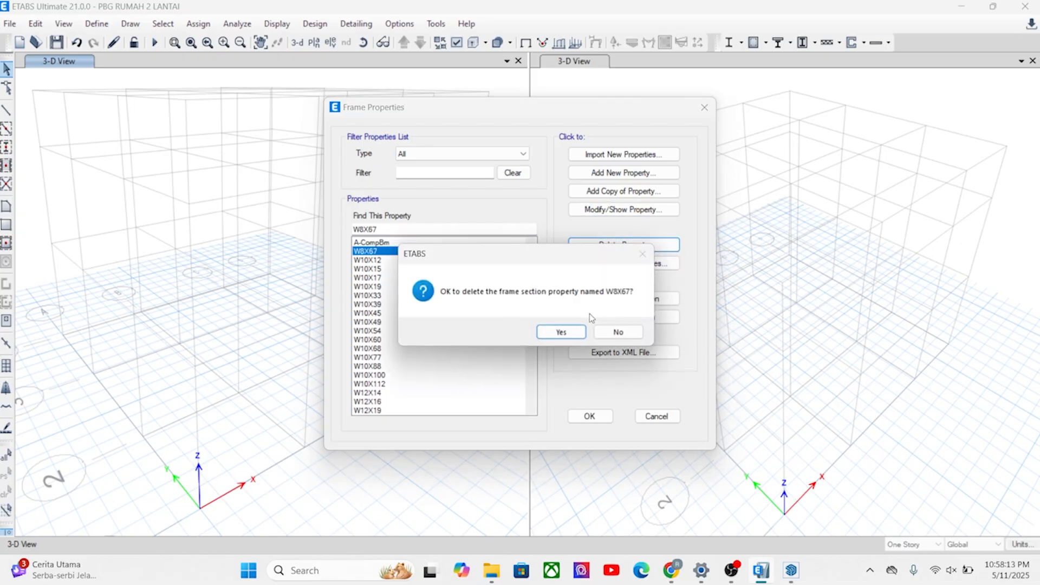
left_click(563, 332)
left_click(622, 245)
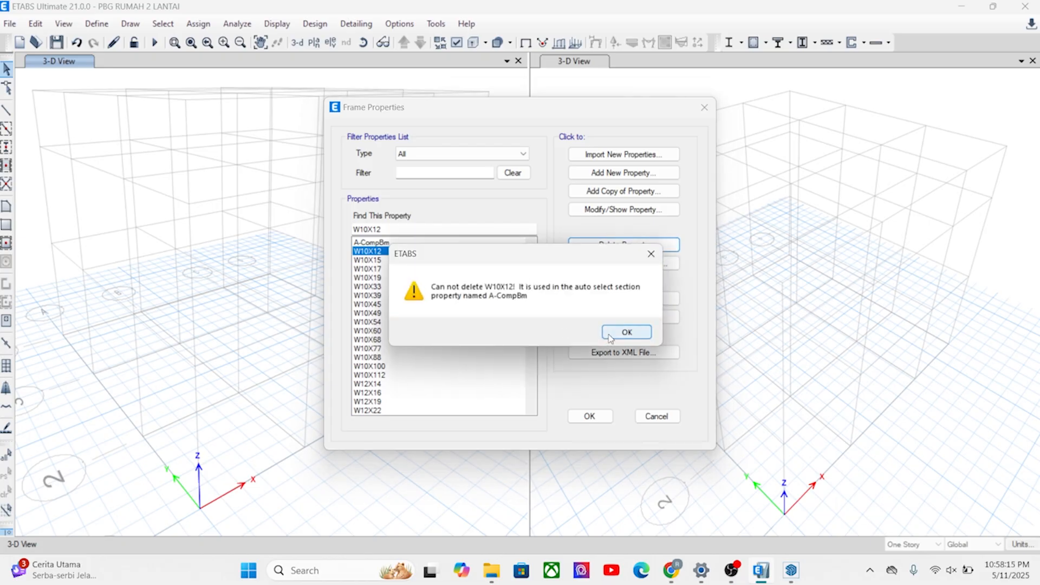
left_click(623, 332)
Step: Bulk-delete all deletable steel sections from W10X33 through W36X182, leaving A-CompBm unselected
left_click(613, 264)
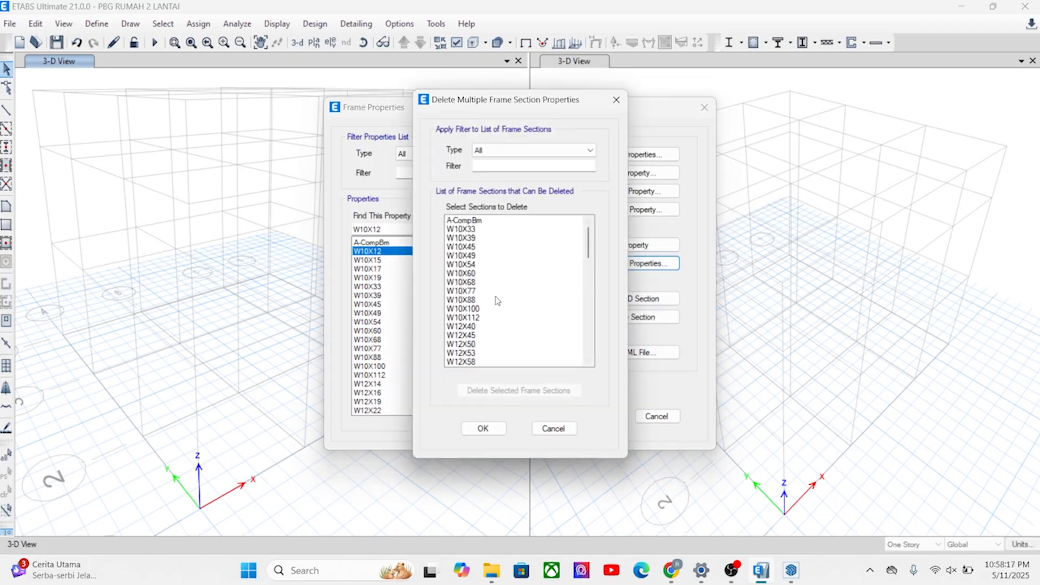
left_click(469, 230)
scroll(449, 360, "down", 4)
scroll(449, 360, "down", 12)
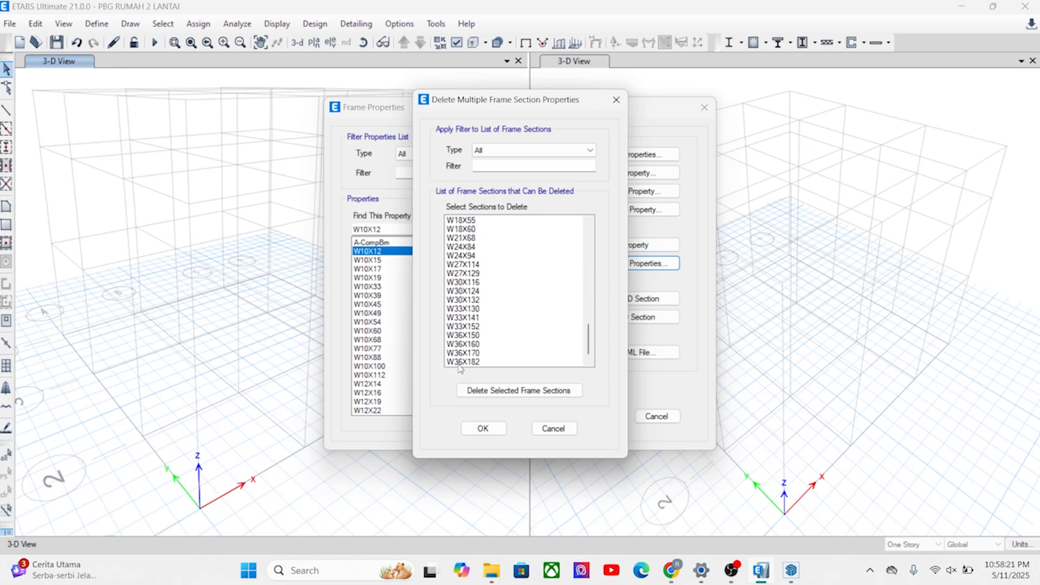
left_click(462, 362, "shift")
left_click(485, 387)
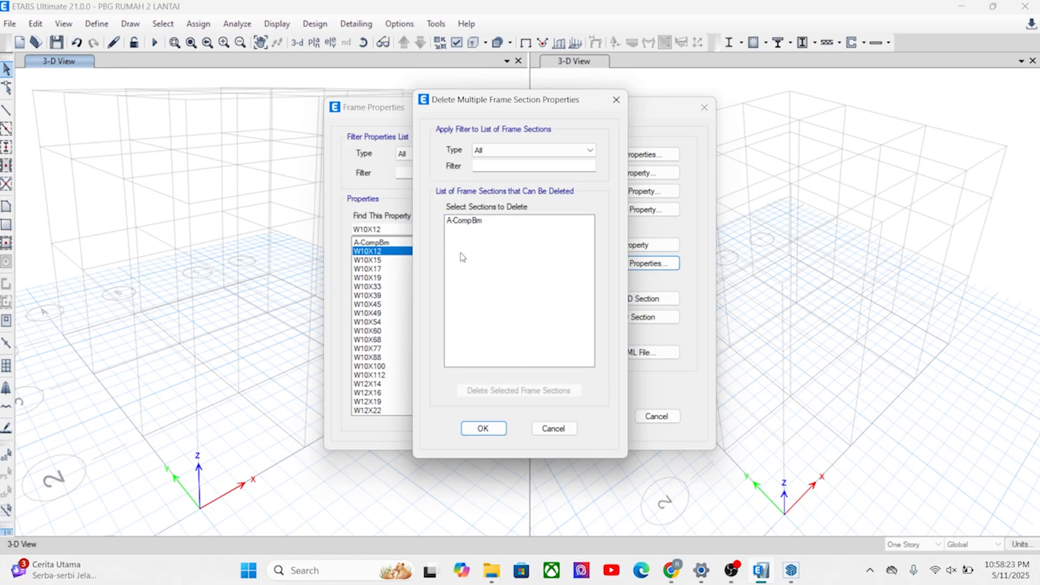
Step: Delete the A-CompBm auto select section and accept the multiple deletions
left_click(469, 222)
left_click(493, 391)
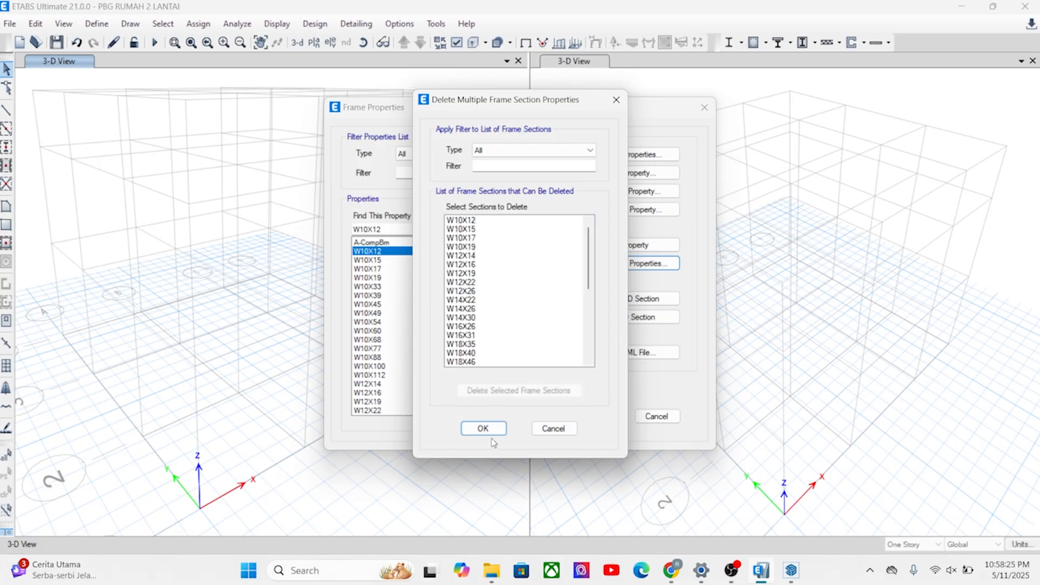
left_click(485, 429)
Step: Bulk-delete the frame sections from W10X12 through W18X46
left_click(608, 264)
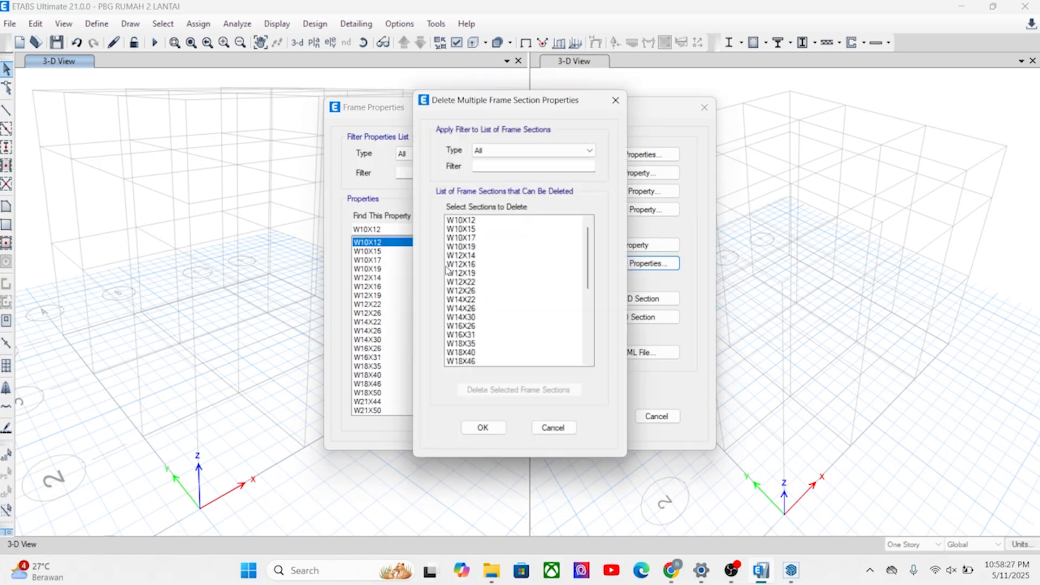
left_click(481, 221)
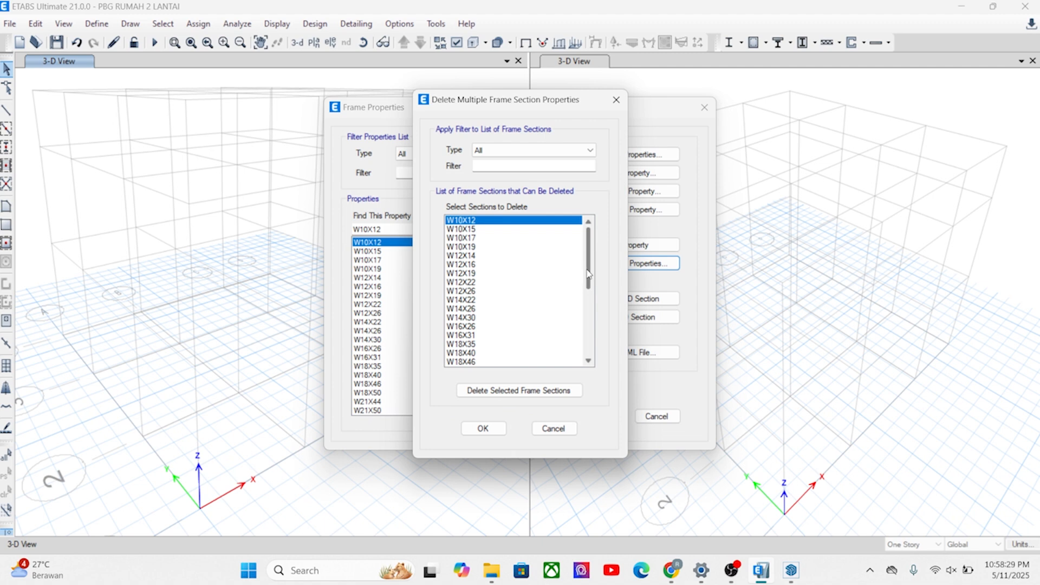
left_click(464, 362, "shift")
left_click(487, 393)
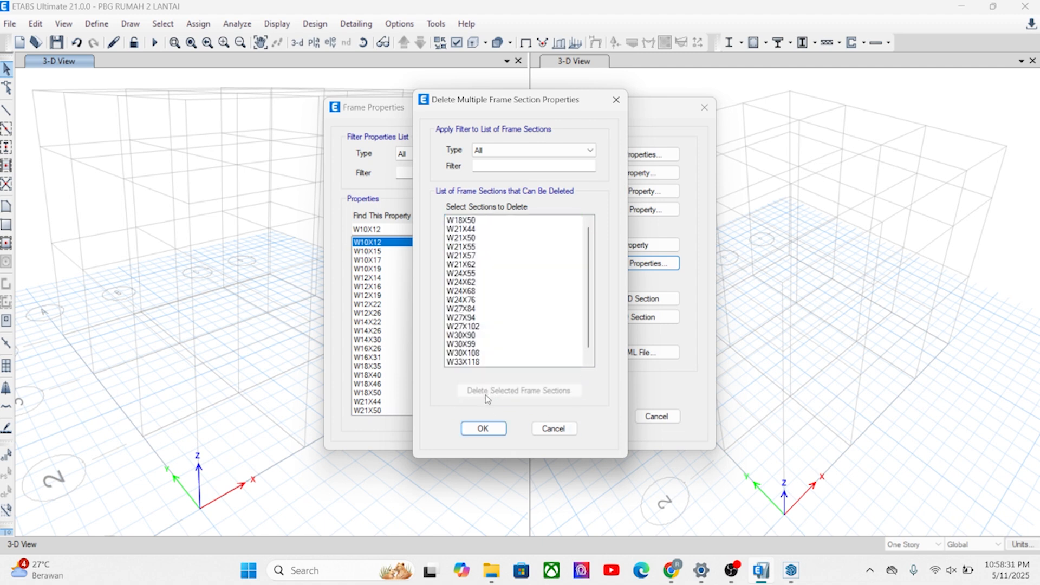
Step: Bulk-delete the remaining sections from W18X50 through W36X135 as far as allowed, and accept the deletions
left_click(462, 221)
scroll(449, 314, "down", 1)
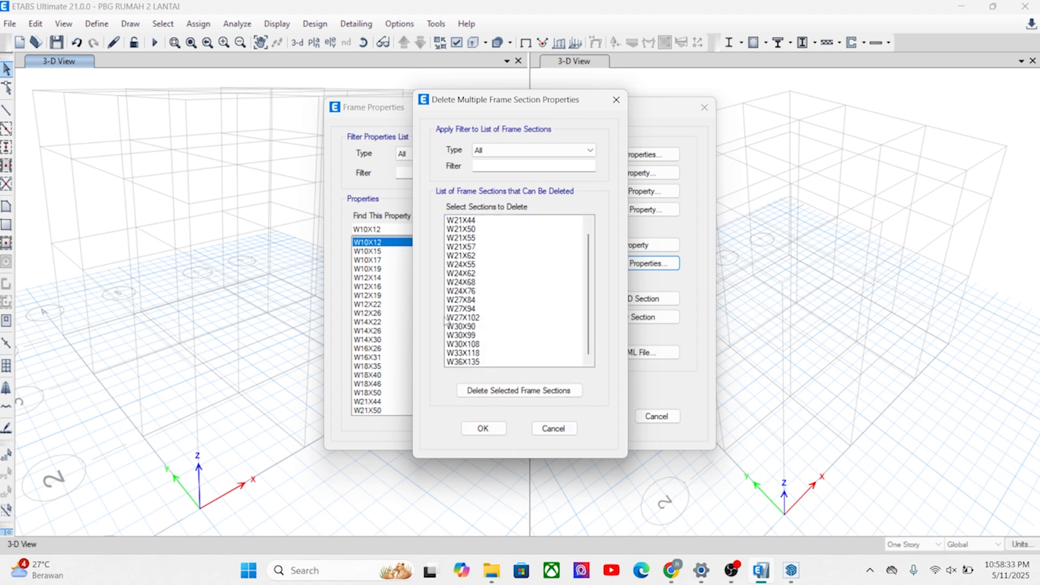
left_click(463, 362, "shift")
left_click(487, 390)
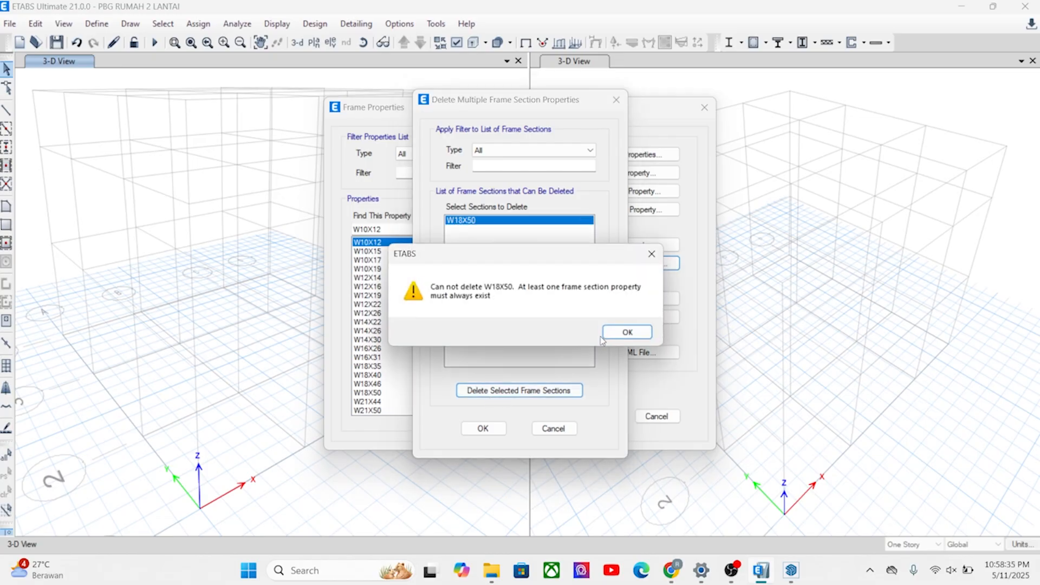
left_click(628, 332)
left_click(482, 428)
left_click(425, 298)
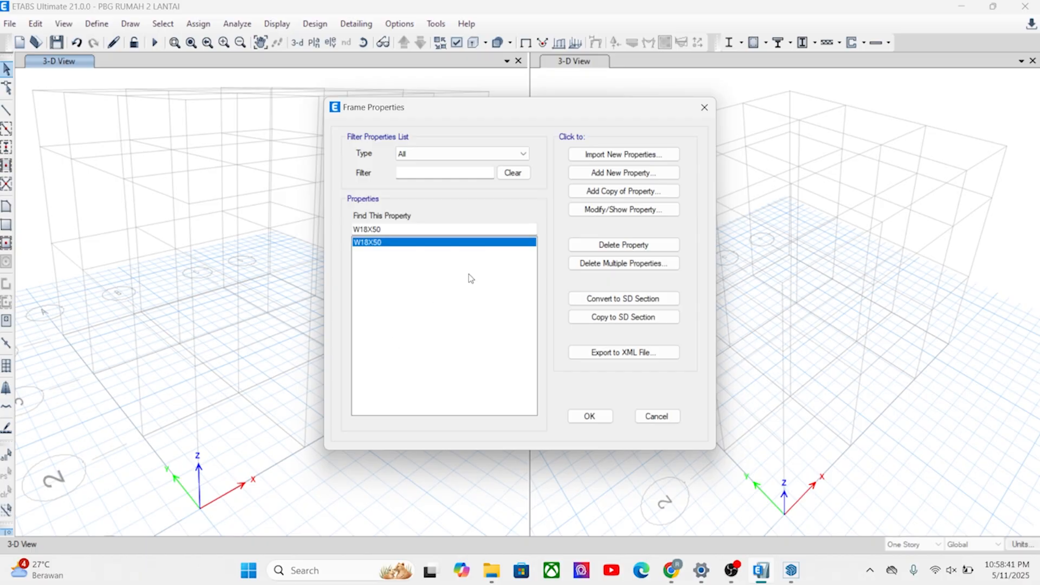
Step: Add a new frame property with the Concrete Rectangular section shape
left_click(605, 173)
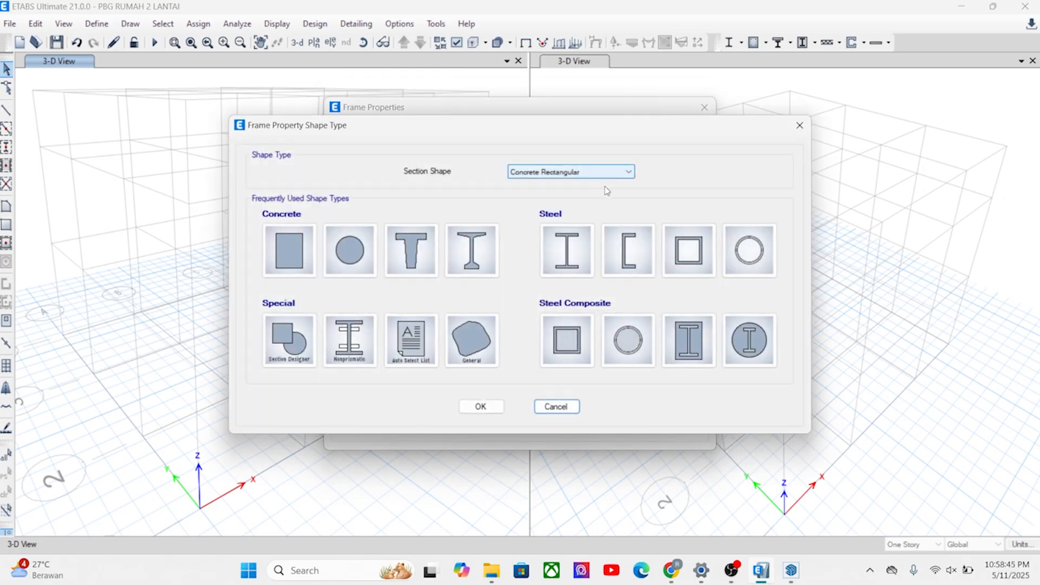
left_click(590, 179)
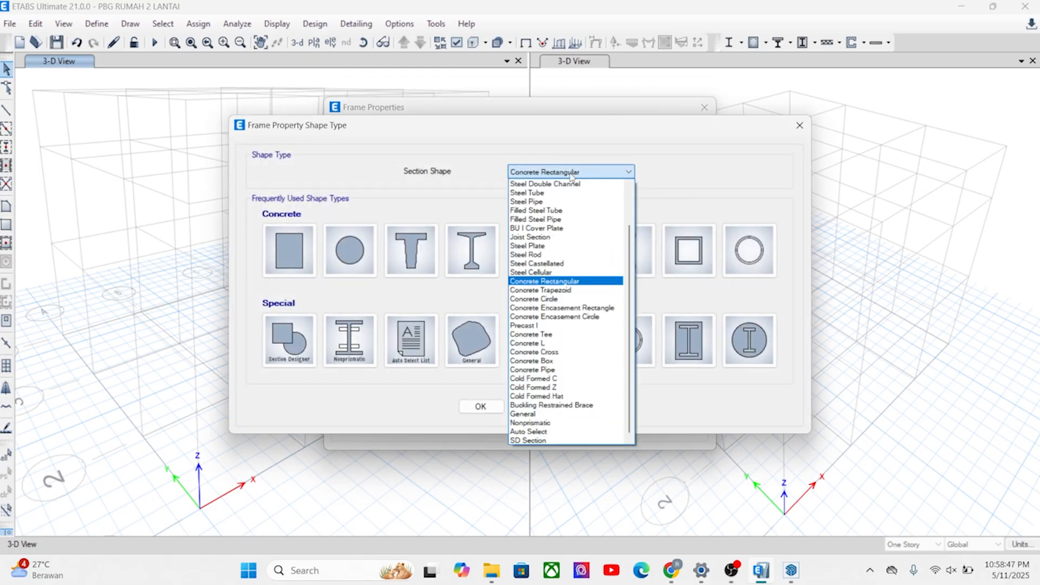
left_click(572, 181)
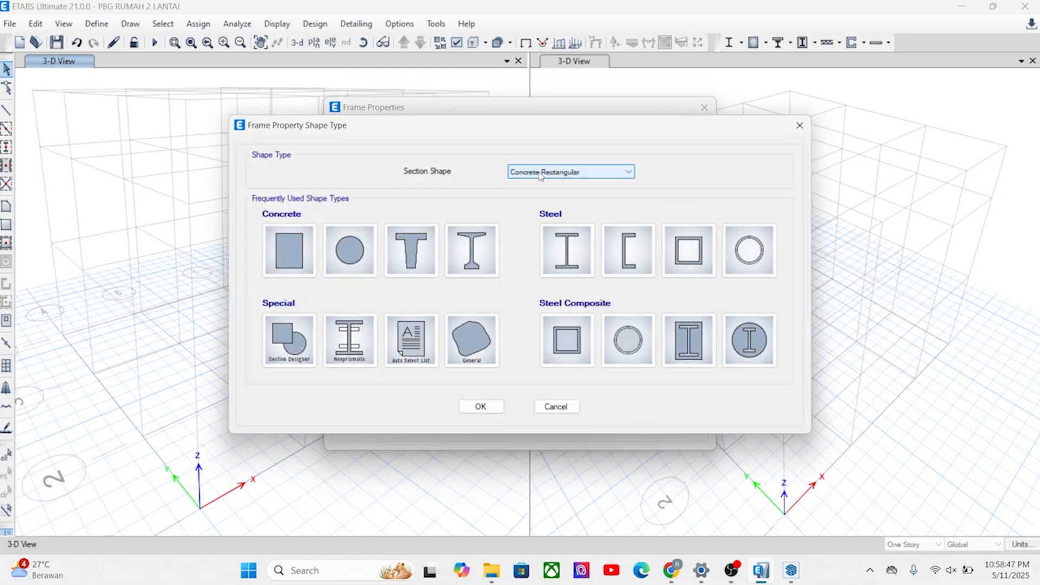
left_click(285, 242)
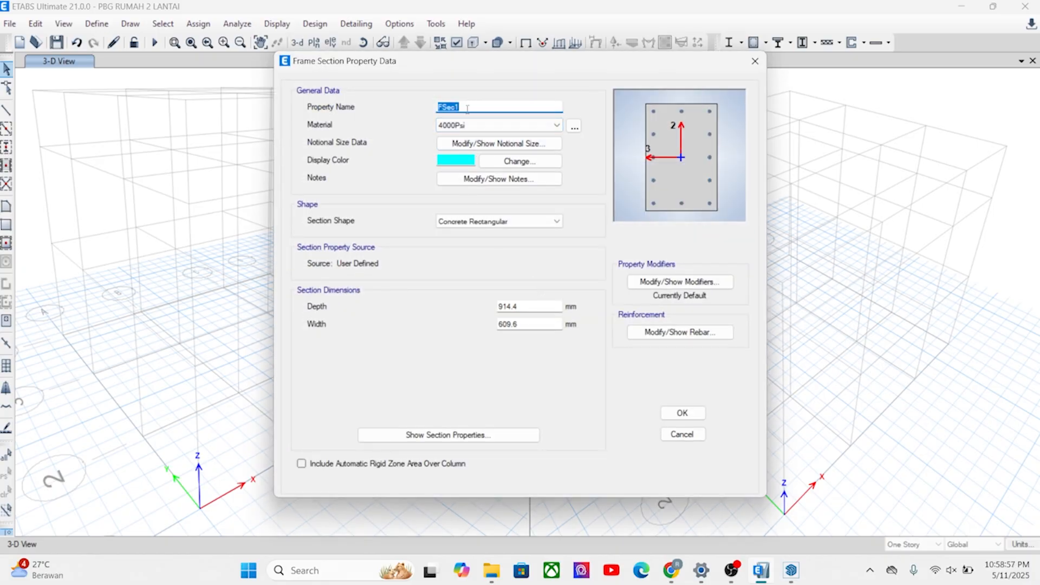
Step: Name the new section B1 200X400 and assign it the 21 MPA material
type("b")
type("B1 200X40")
type("00X400")
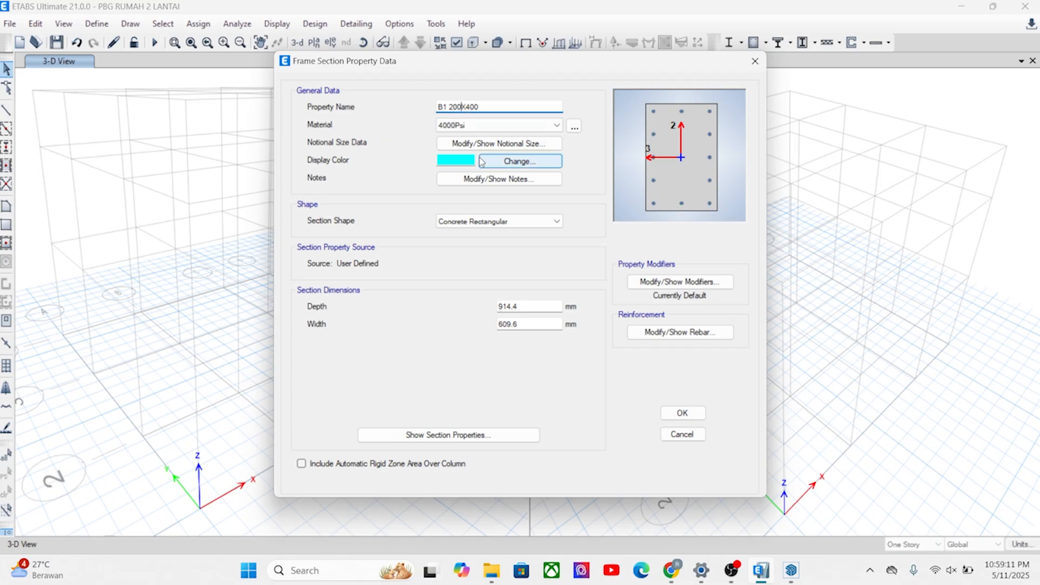
left_click(489, 125)
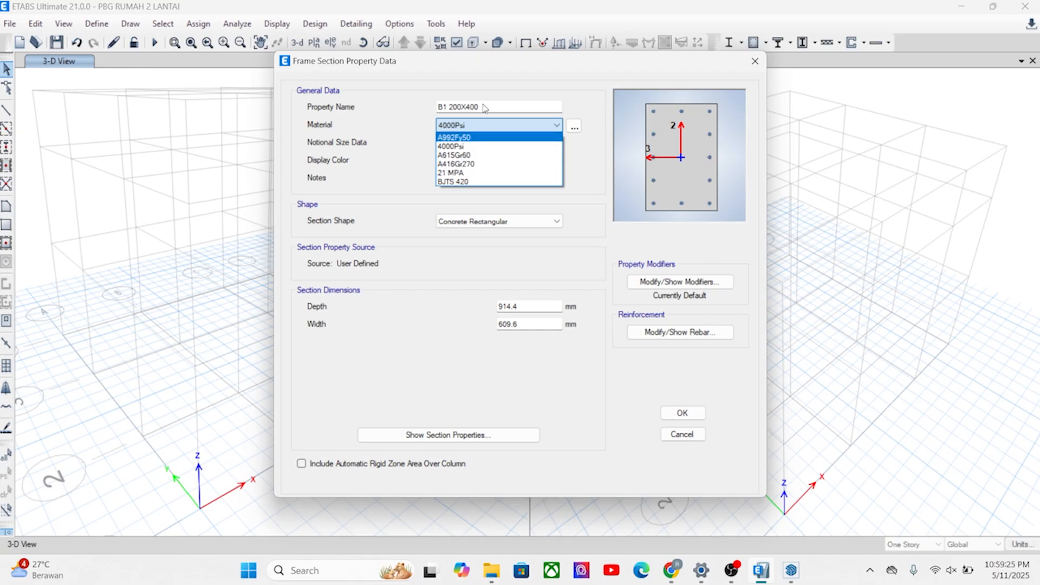
left_click(466, 173)
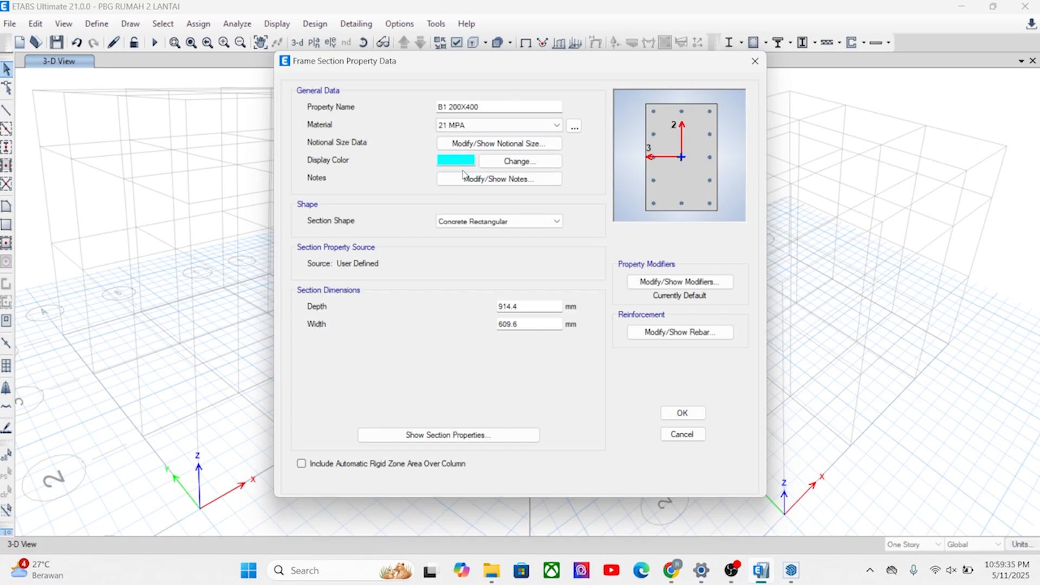
Step: Set the section's display color to orange (red 255, green 128, blue 64)
left_click(464, 162)
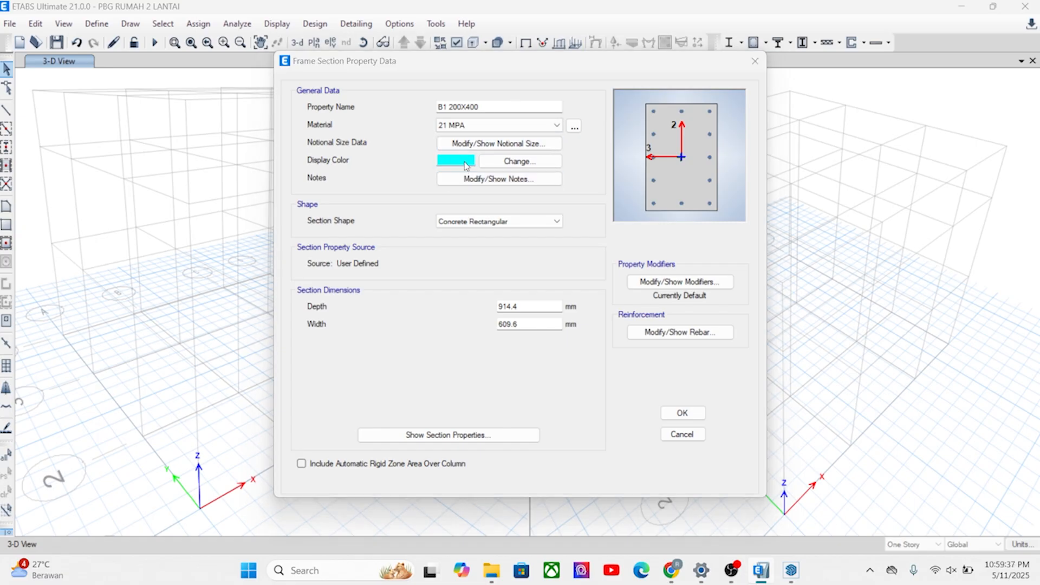
left_click(468, 152)
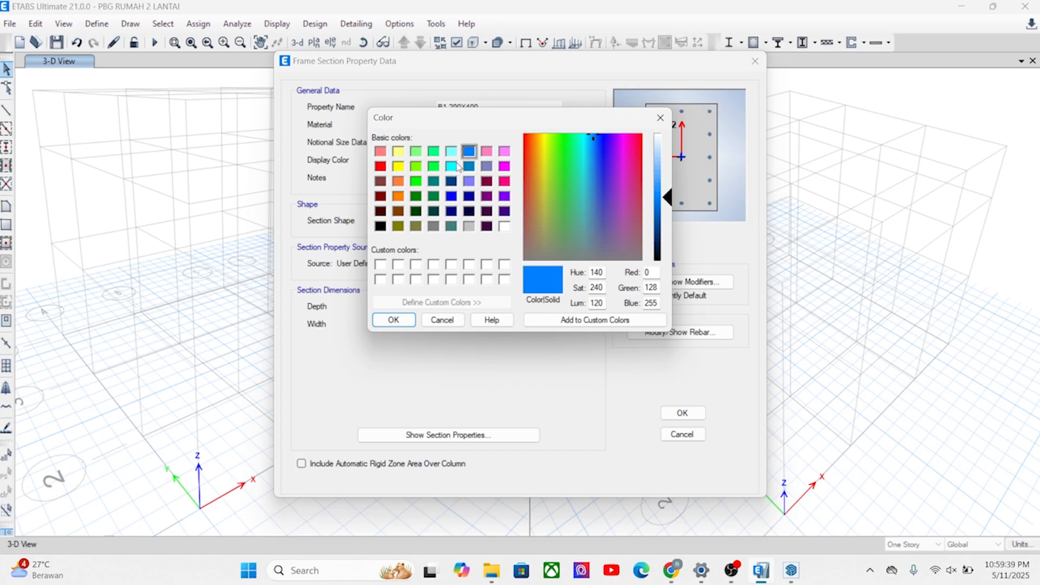
left_click(451, 167)
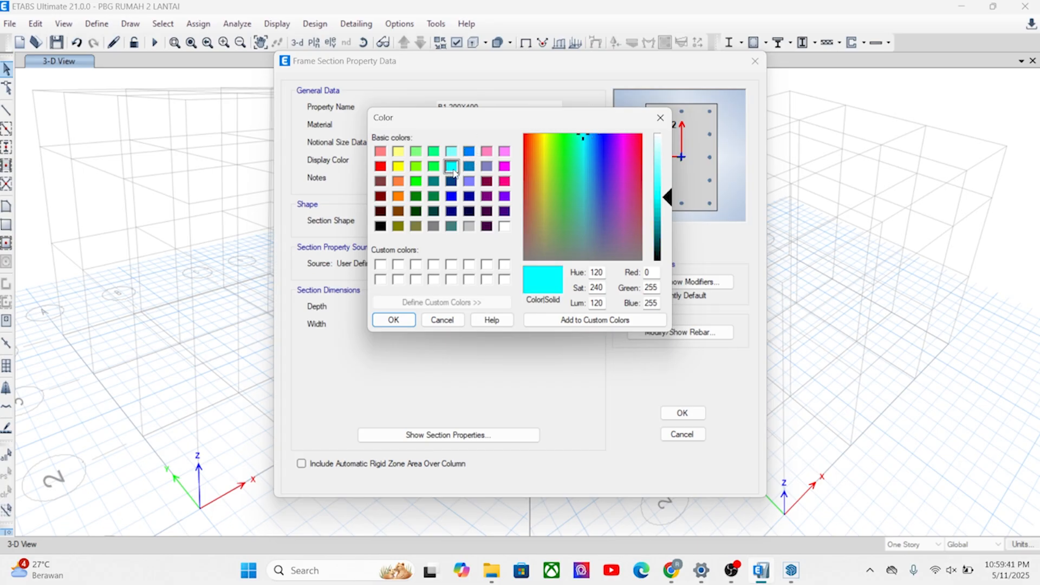
left_click(399, 182)
left_click(382, 167)
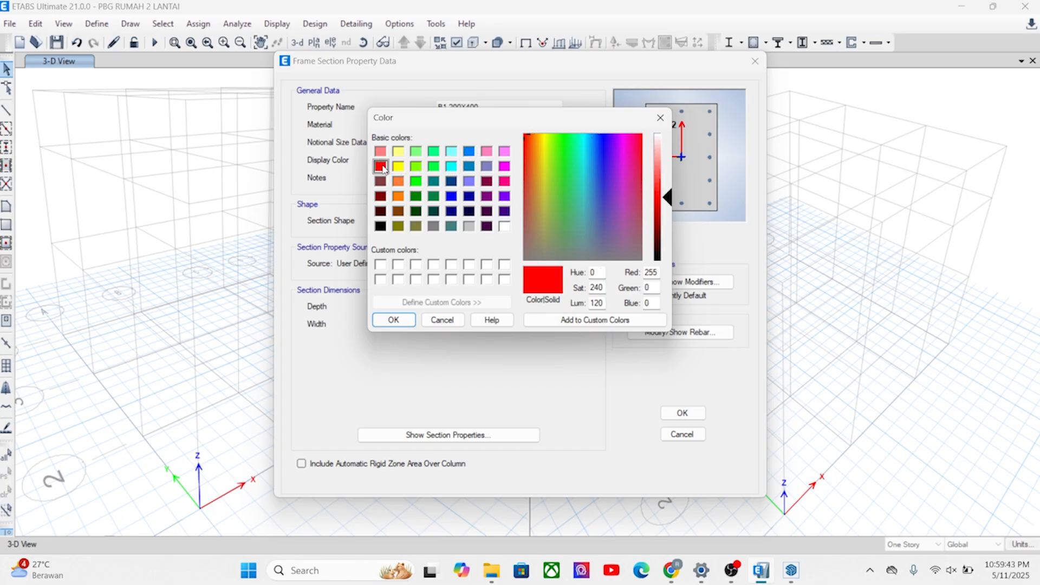
left_click(398, 183)
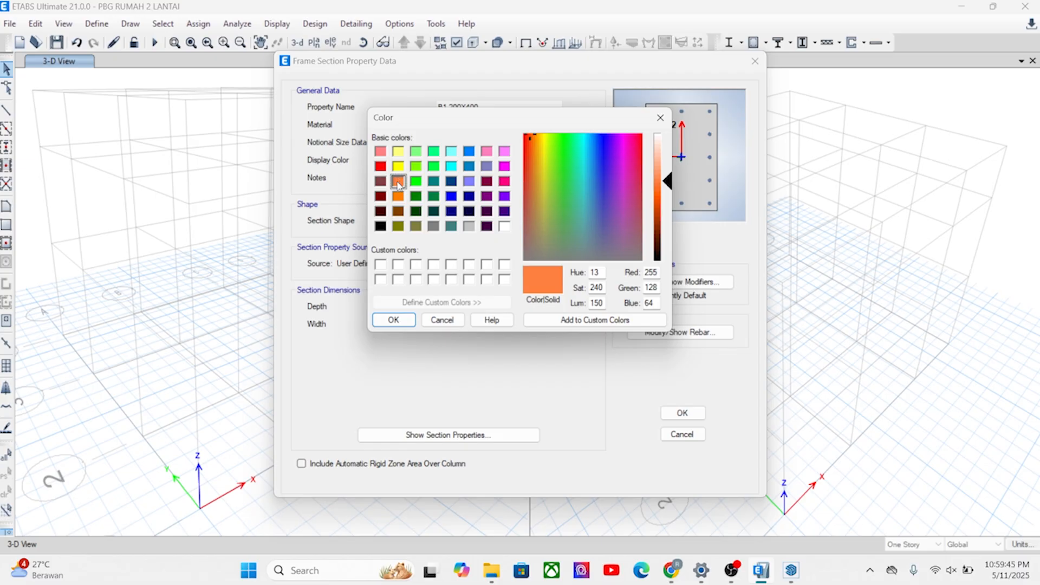
left_click(387, 320)
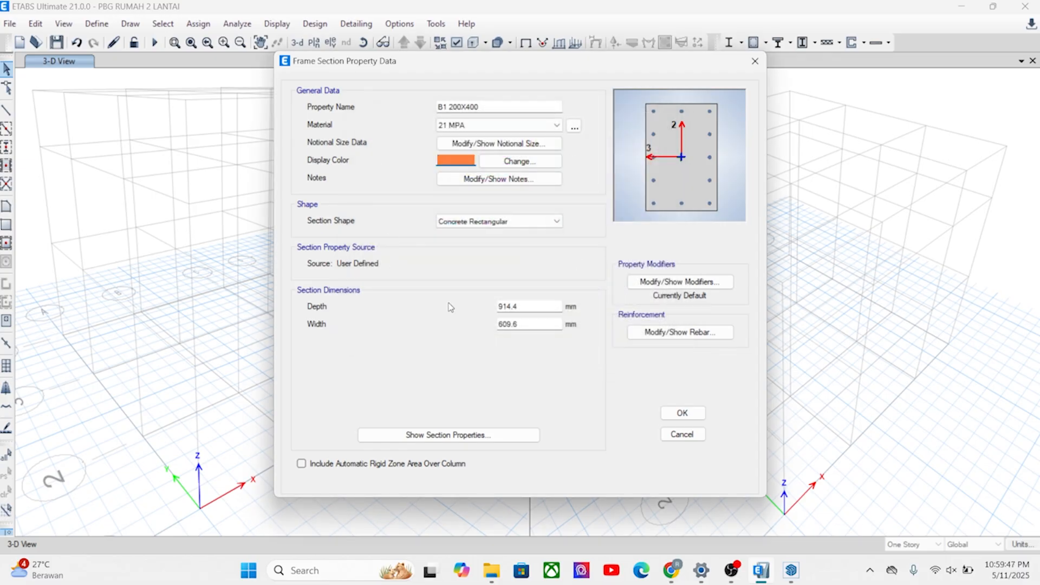
Step: Set the section dimensions to a depth of 400 mm and a width of 200 mm
left_click_drag(516, 302, 490, 302)
type("400")
left_click_drag(506, 326, 454, 323)
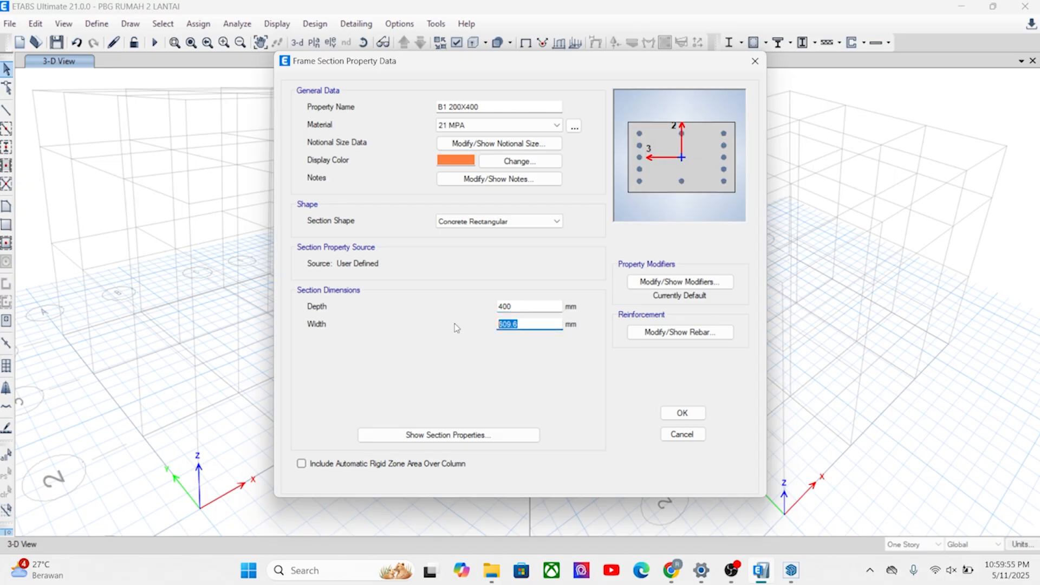
type("29")
type("00")
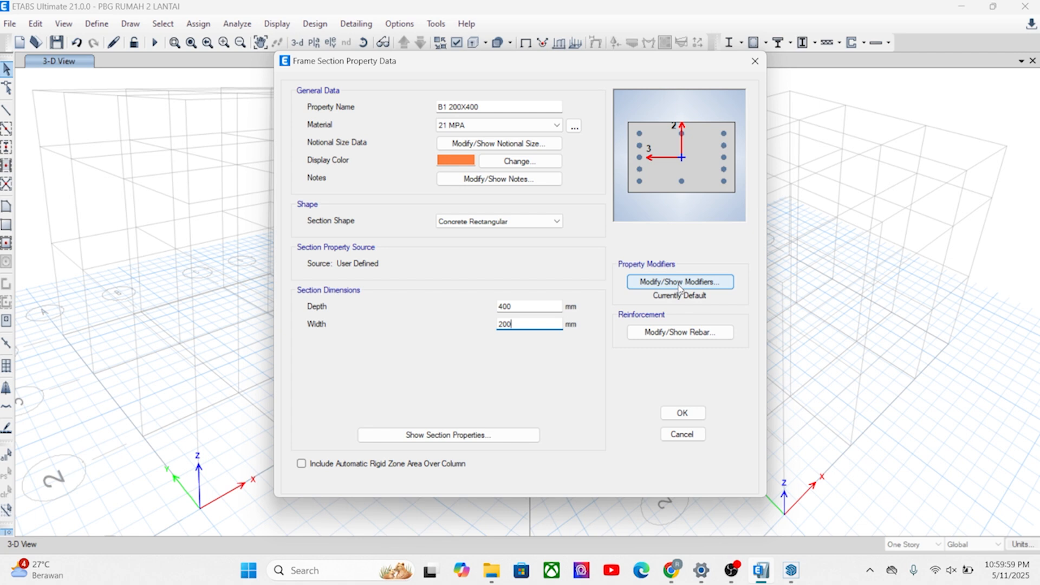
Step: Check the section's property and stiffness modification factors without changing them
left_click(505, 307)
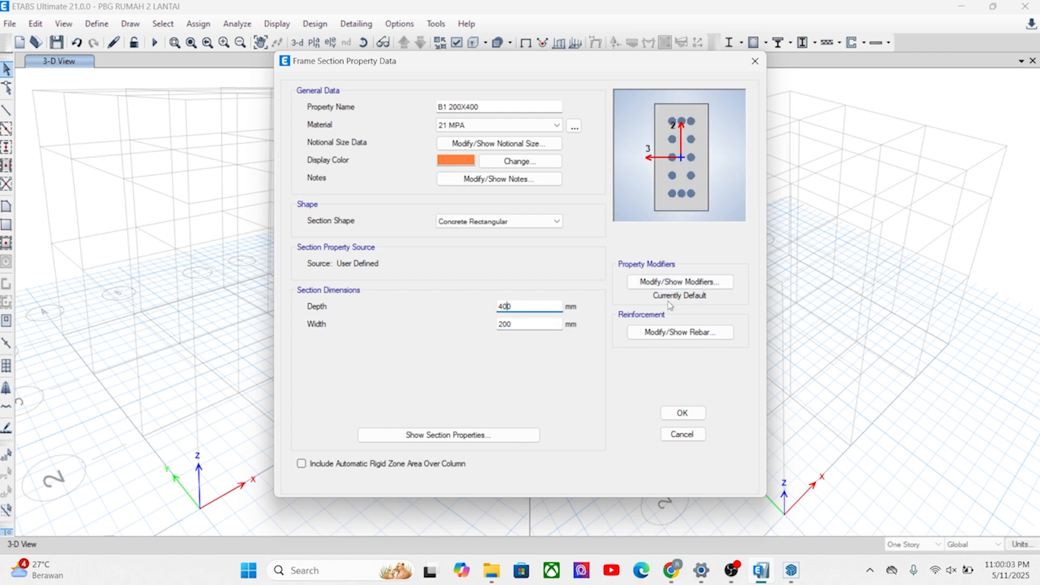
left_click(701, 282)
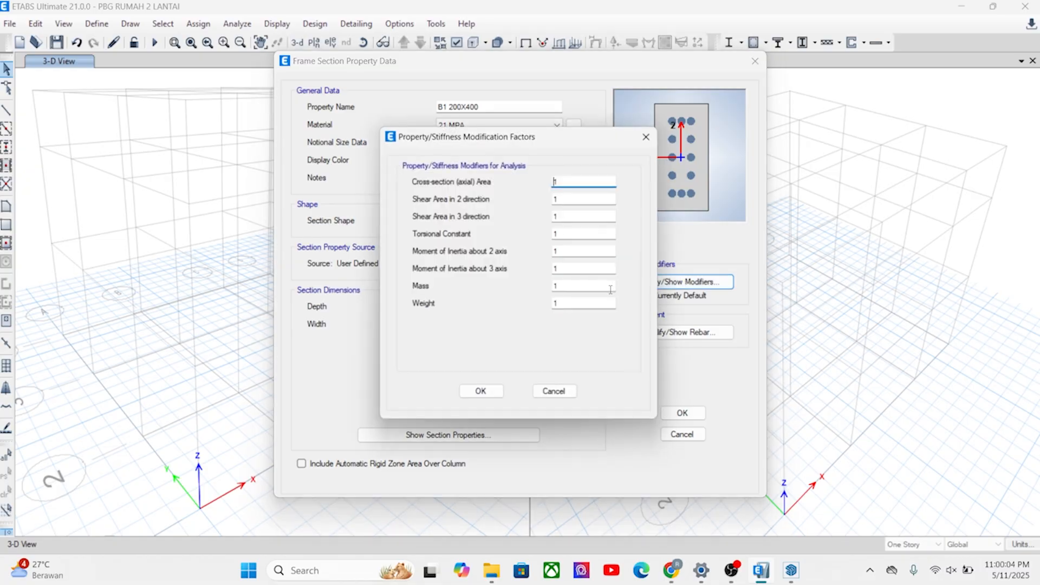
left_click(650, 135)
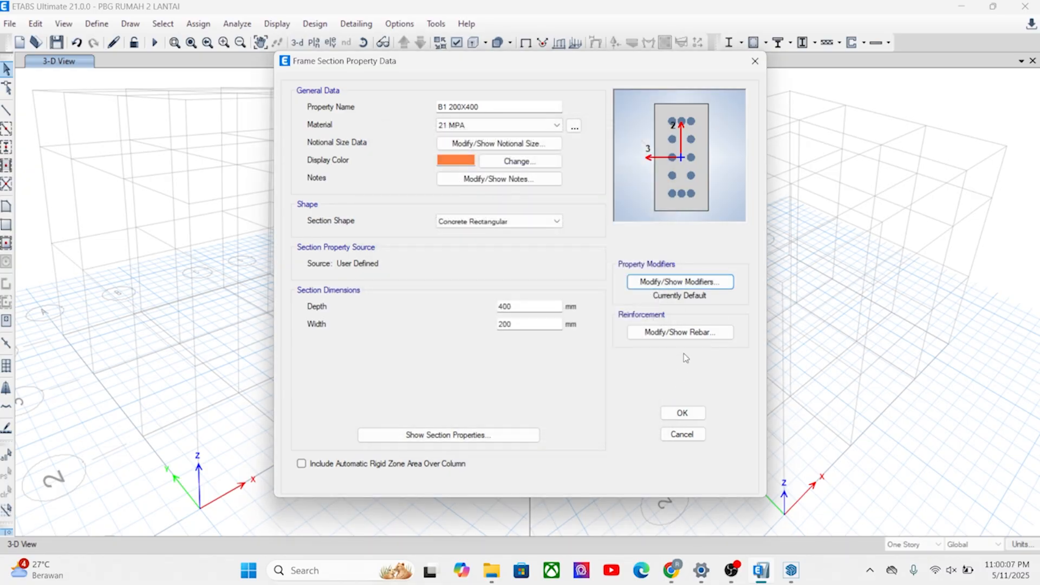
Step: Set the section's reinforcement to M3 Design Only (Beam) with BJTS 420 for both longitudinal and confinement bars
left_click(684, 334)
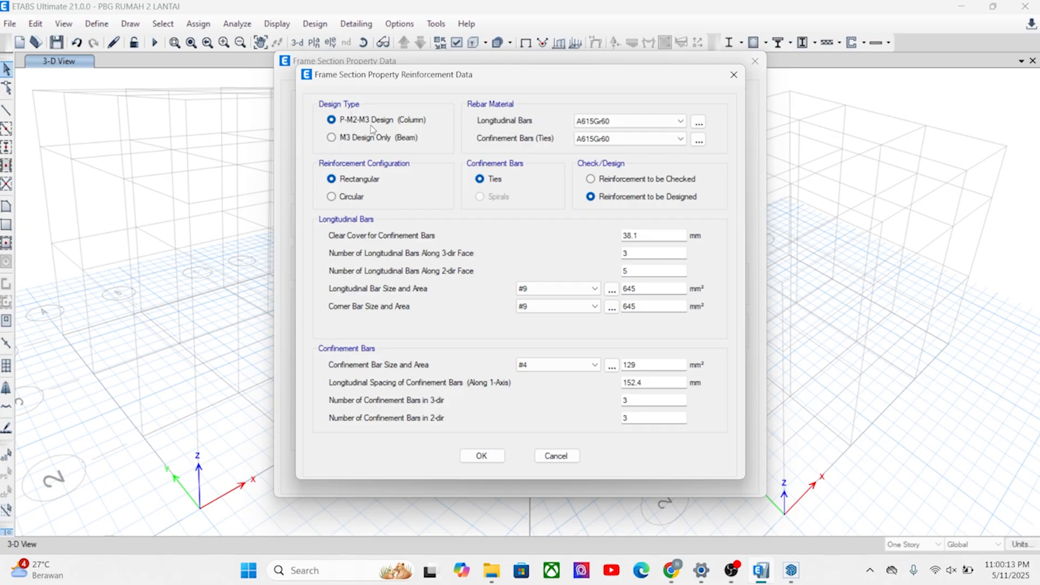
left_click(343, 142)
left_click(659, 122)
left_click(617, 143)
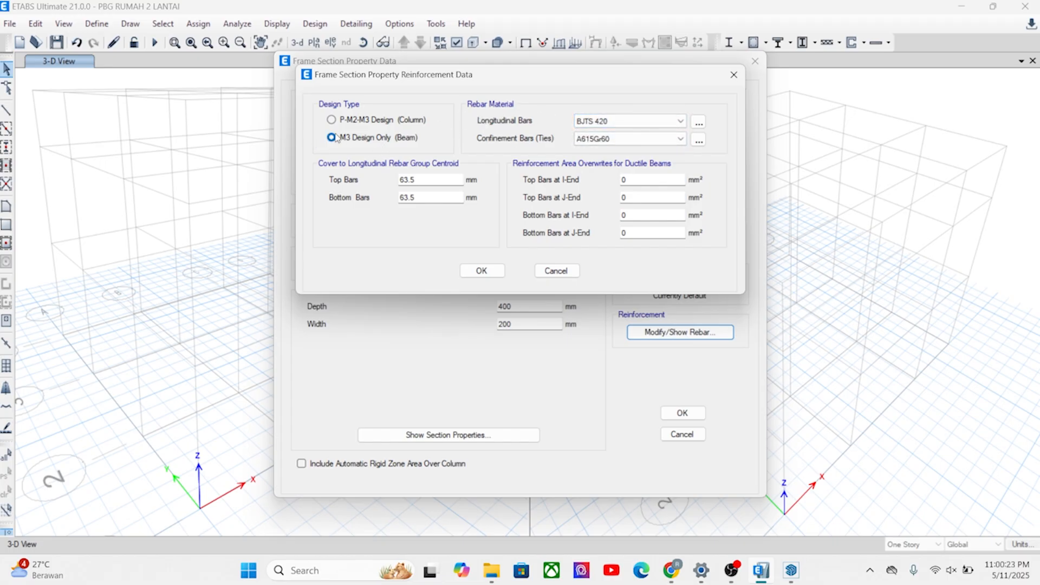
left_click(639, 124)
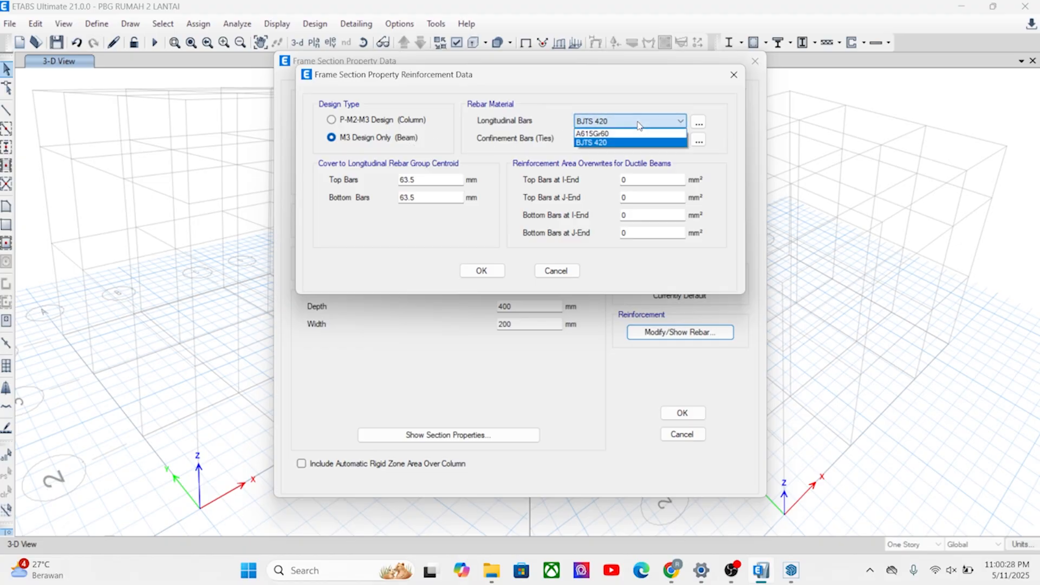
left_click(610, 143)
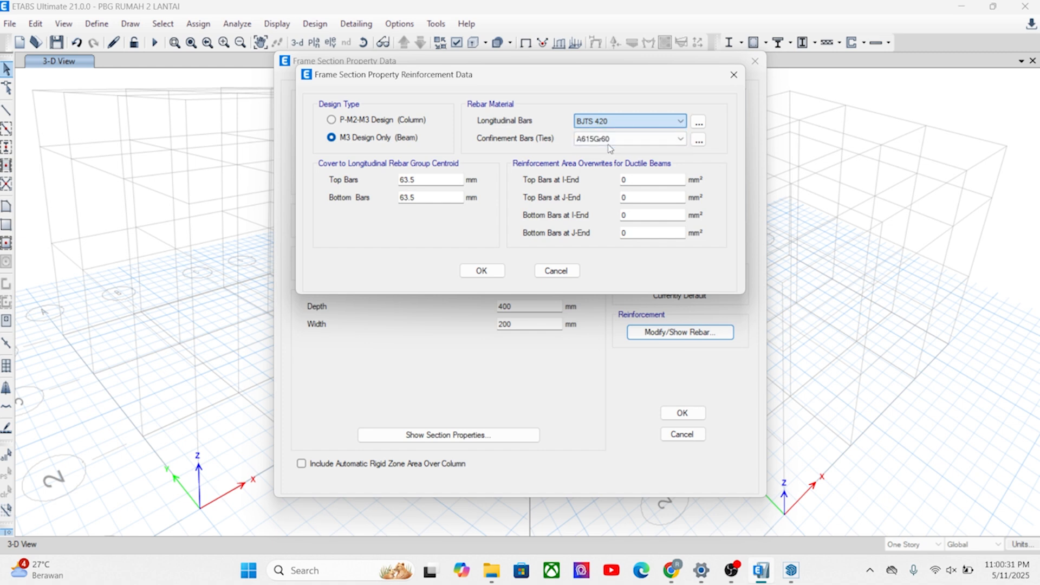
left_click(613, 139)
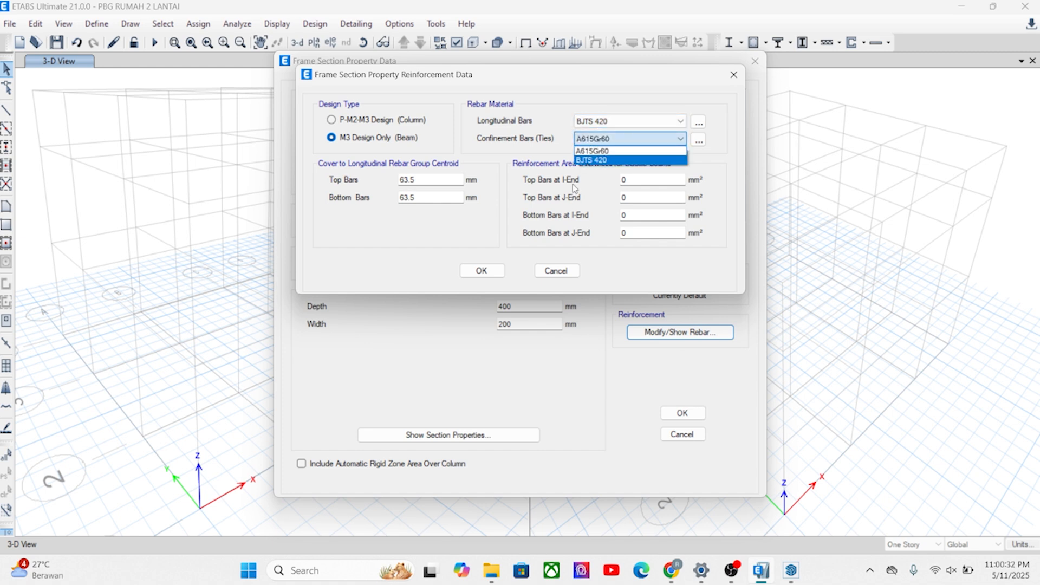
left_click(600, 160)
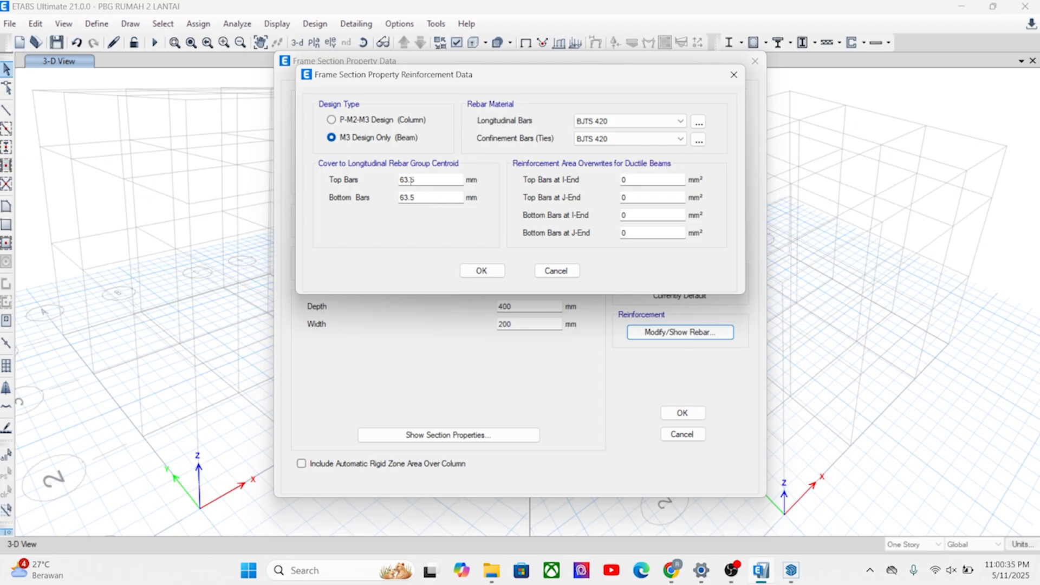
Step: Set the cover to the longitudinal rebar centroid to 30 mm for top and bottom bars and save the B1 section
double_click(431, 178)
double_click(421, 198)
double_click(429, 180)
type("30")
key("Tab")
type("30")
left_click(413, 181)
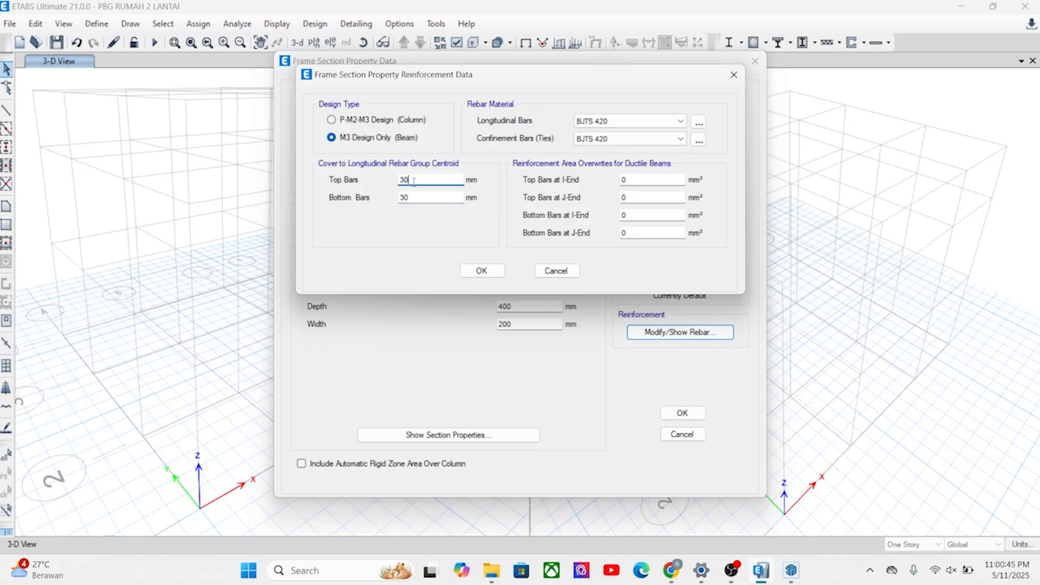
left_click(480, 273)
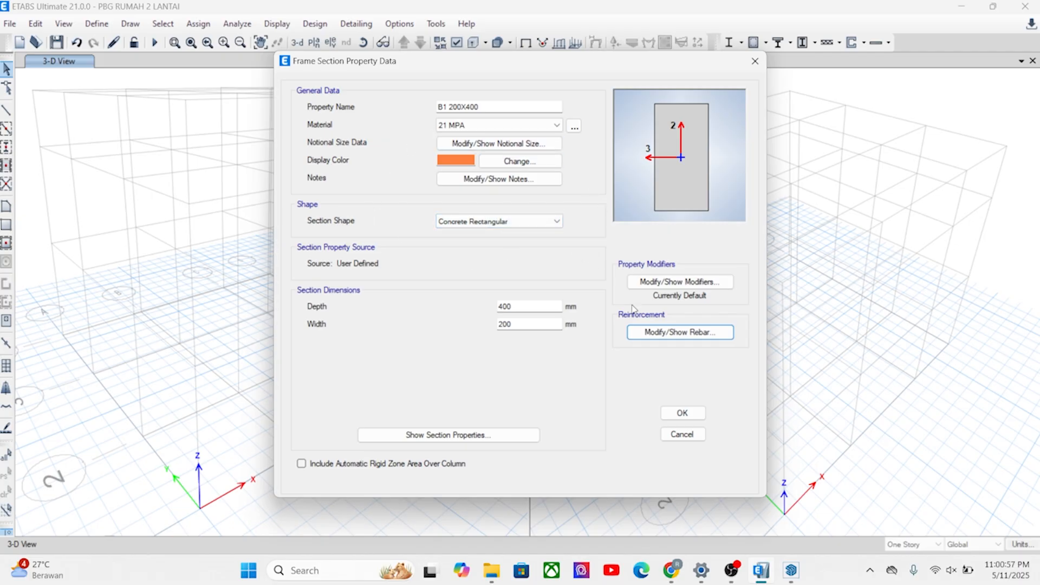
left_click(692, 414)
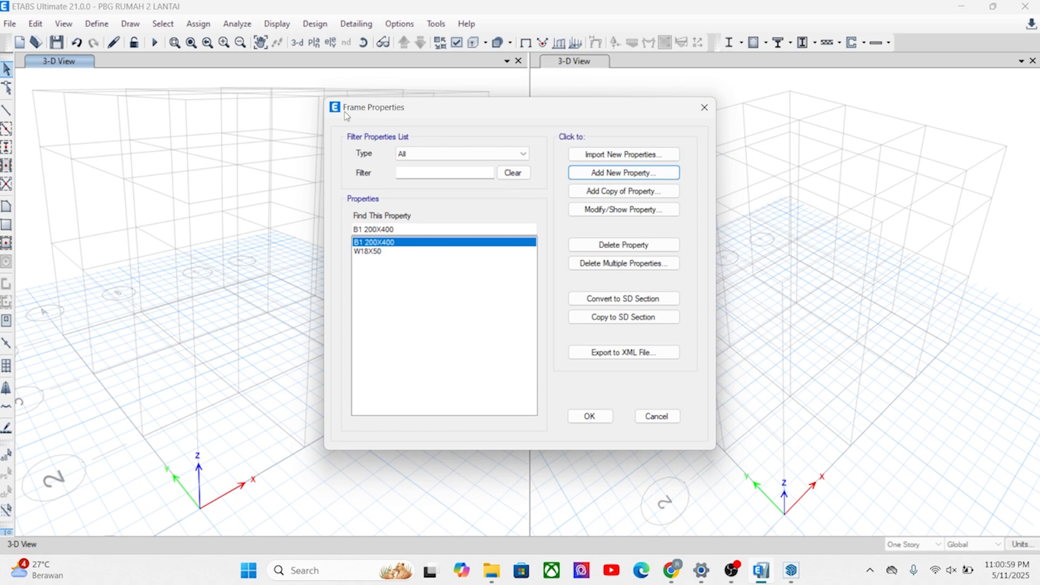
Step: Add a copy of the B1 200X400 section, name it B2 and set its depth to 300 mm
left_click(615, 193)
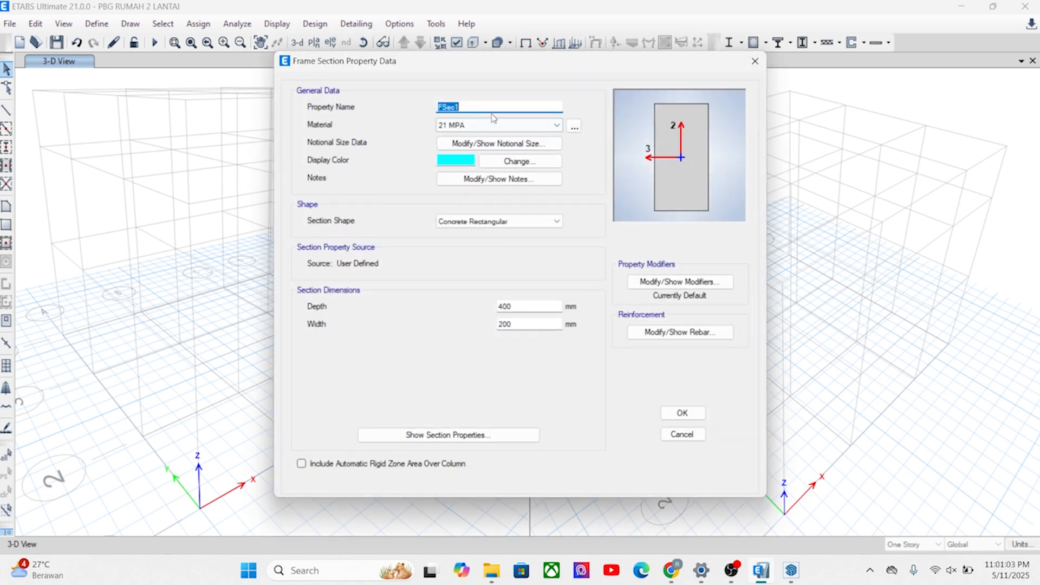
type("B2")
double_click(506, 306)
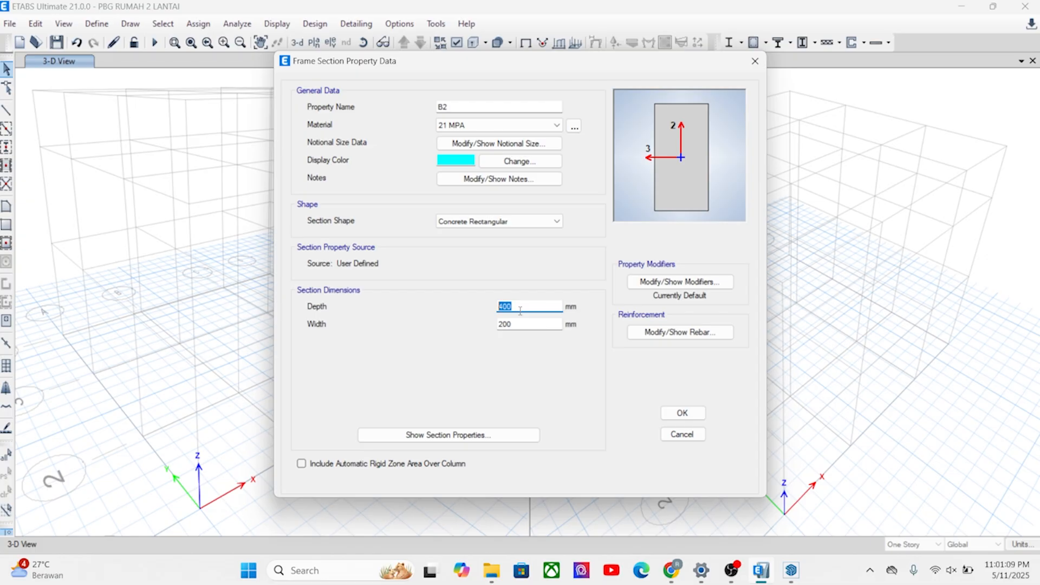
type("30")
Step: Compute 350 ÷ 12 in the Windows Calculator and close it
left_click(318, 570)
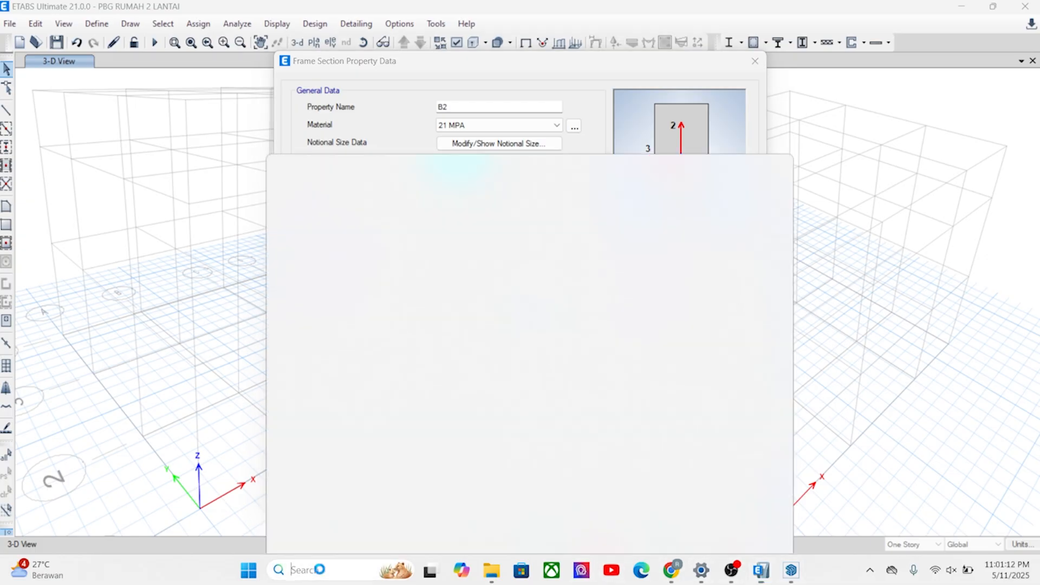
type("C")
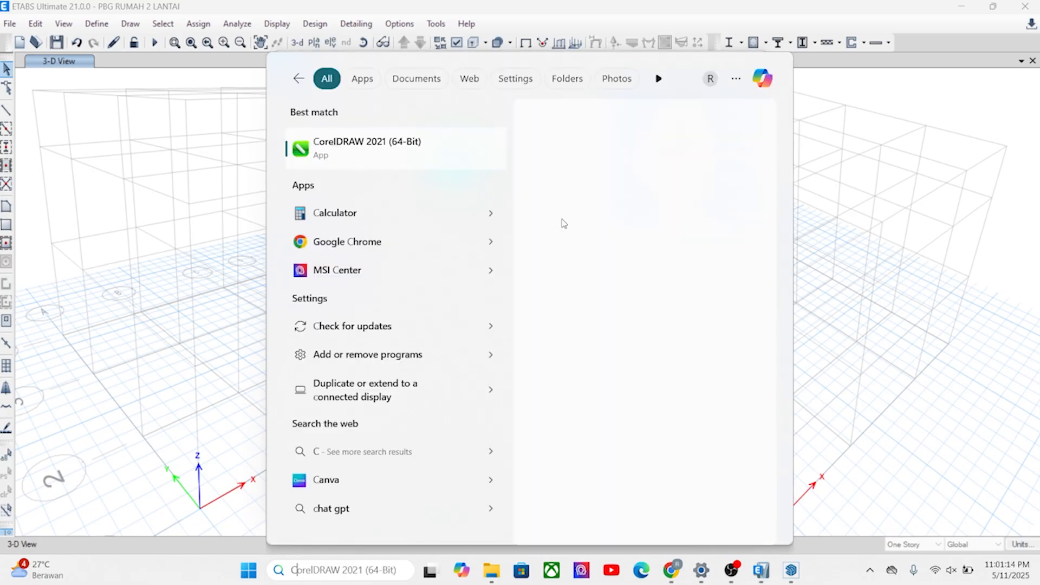
left_click(325, 213)
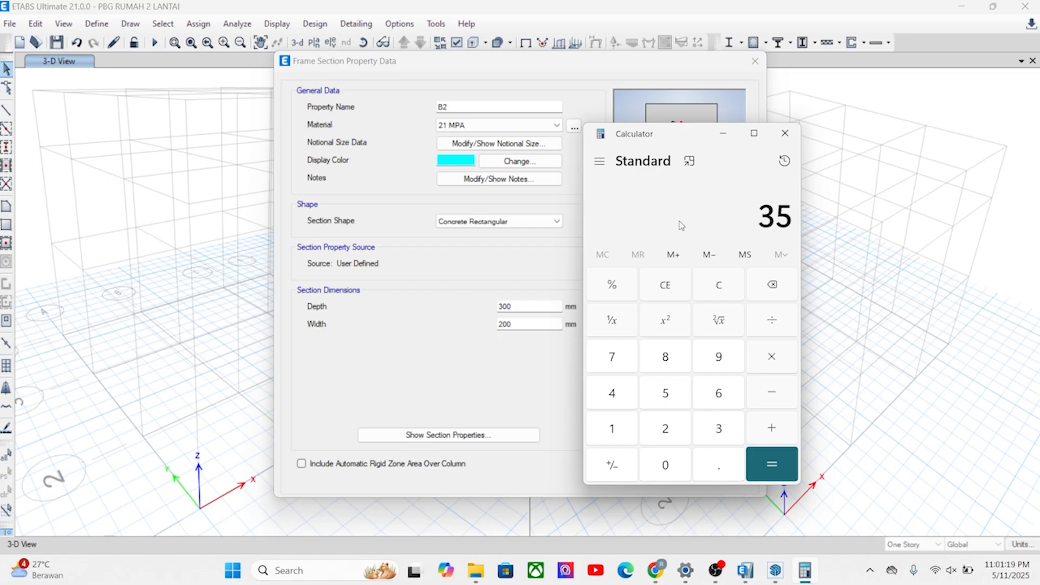
type("0")
left_click(770, 327)
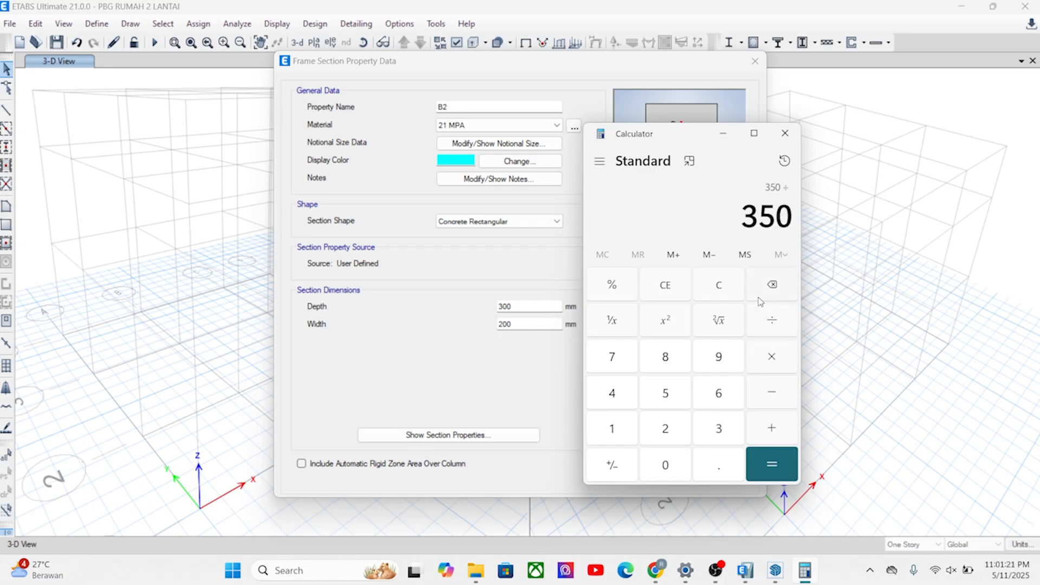
type("12")
key("Return")
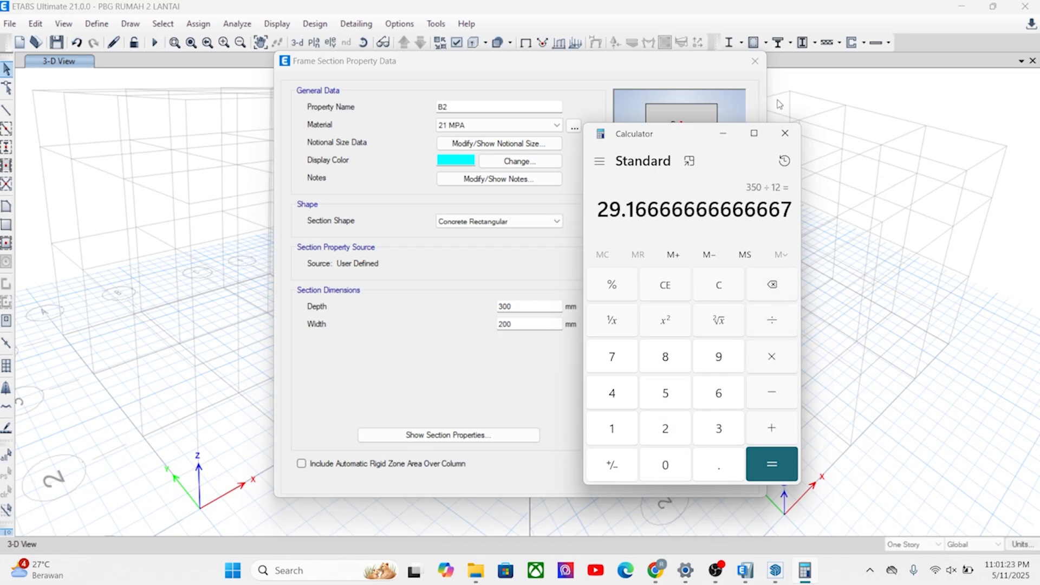
left_click(786, 134)
Step: Extend the new beam section's name to B2 300X200
left_click(528, 321)
key("shift+Tab")
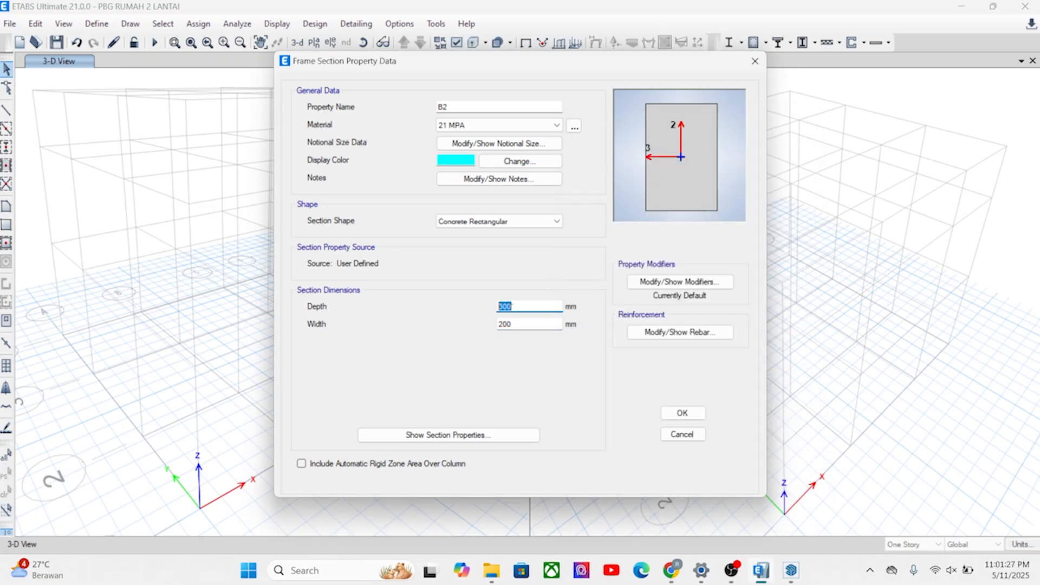
key("Tab")
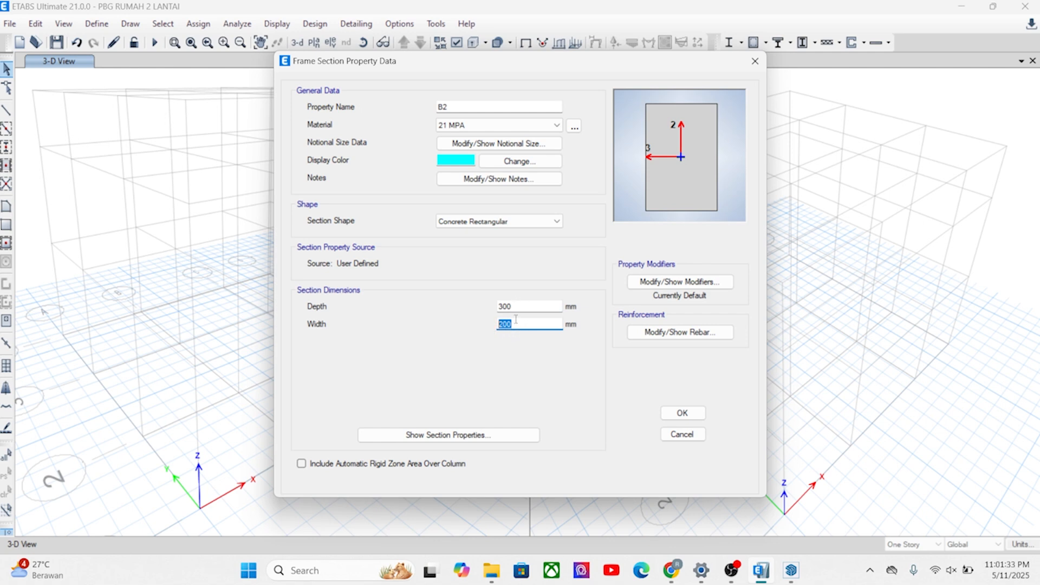
left_click(449, 107)
type("300")
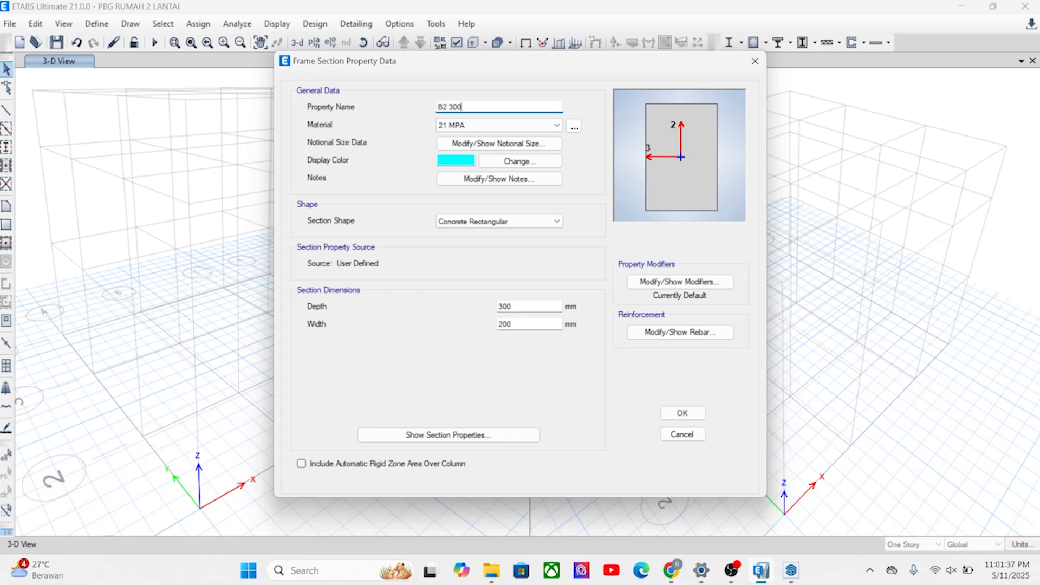
type("X200")
Step: Set the B2 section's display color to dark blue (red 0, green 0, blue 160)
left_click(463, 160)
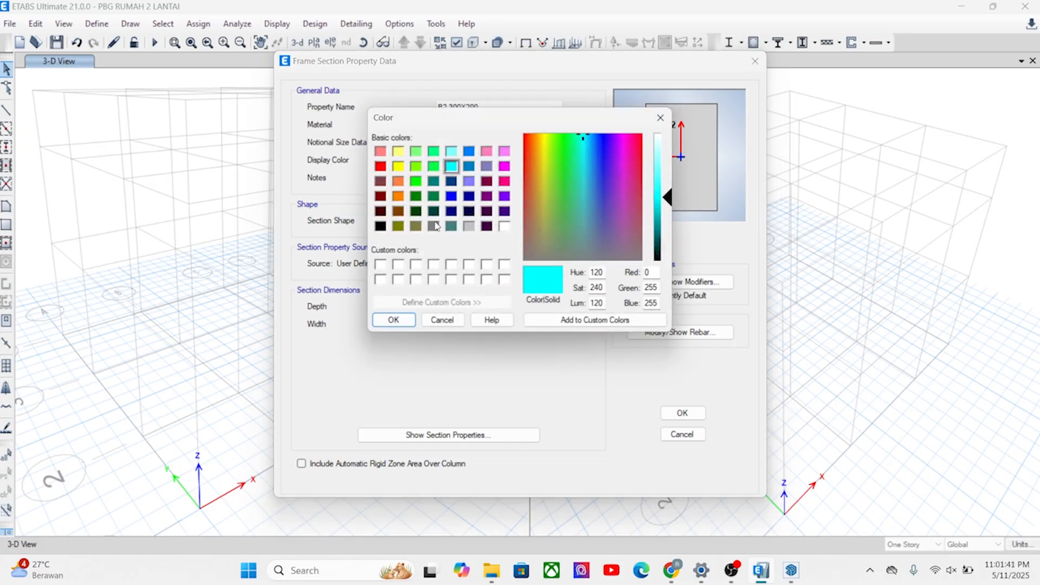
left_click(467, 197)
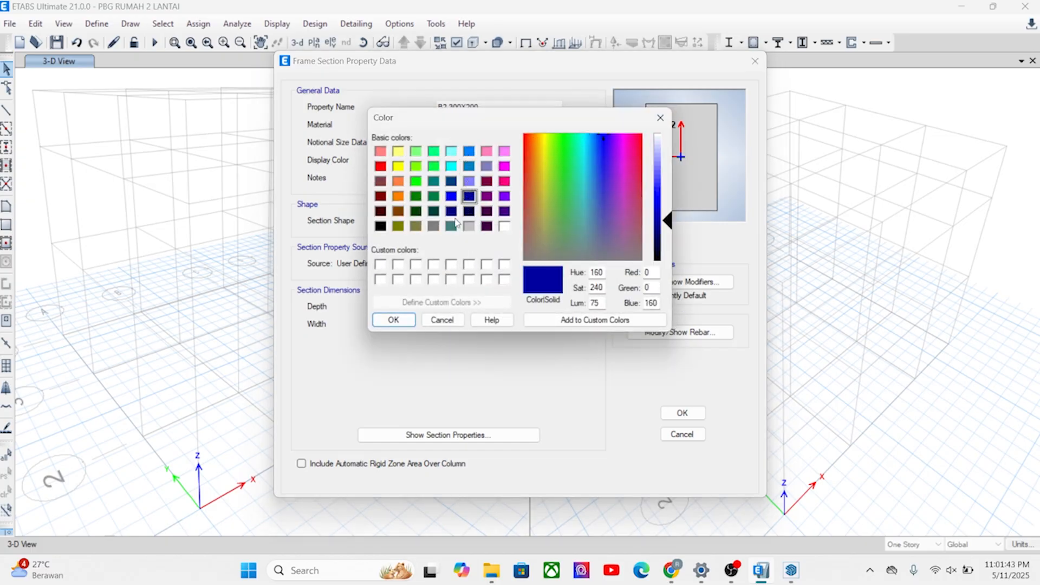
left_click(403, 320)
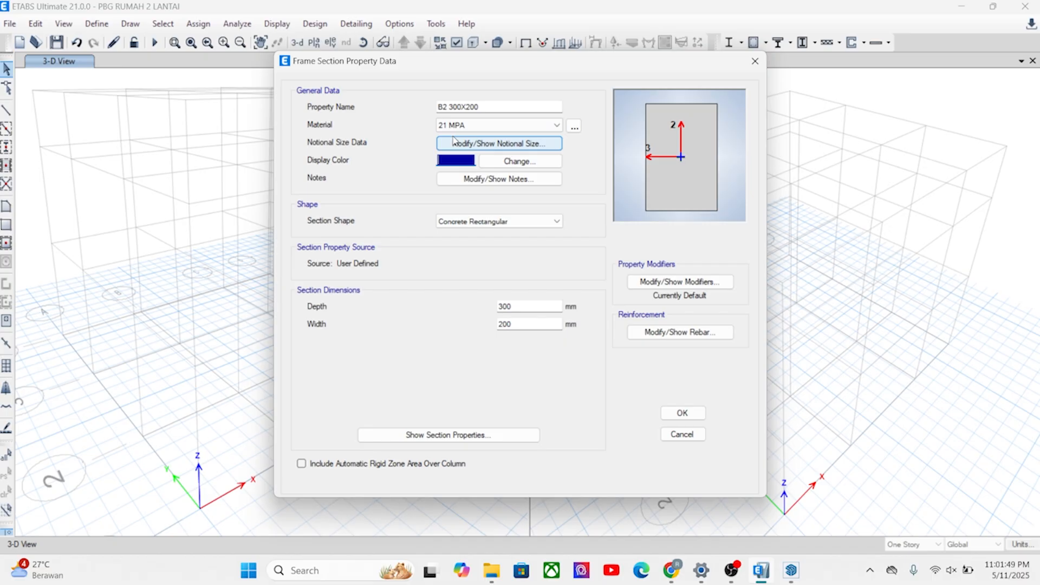
Step: Correct the section's name to B2 200X300 and save the section
left_click(454, 106)
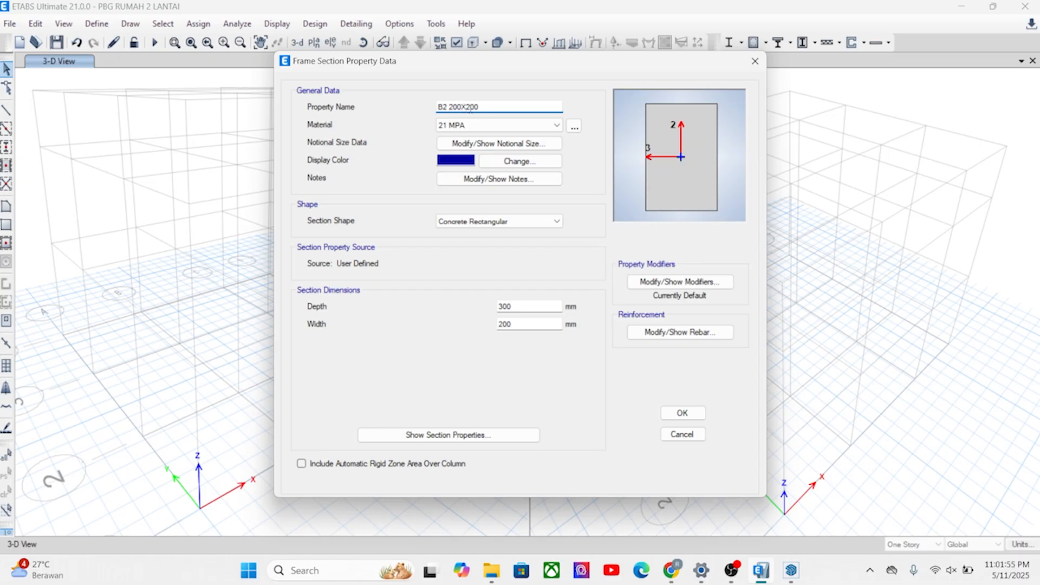
type("3")
left_click(501, 107)
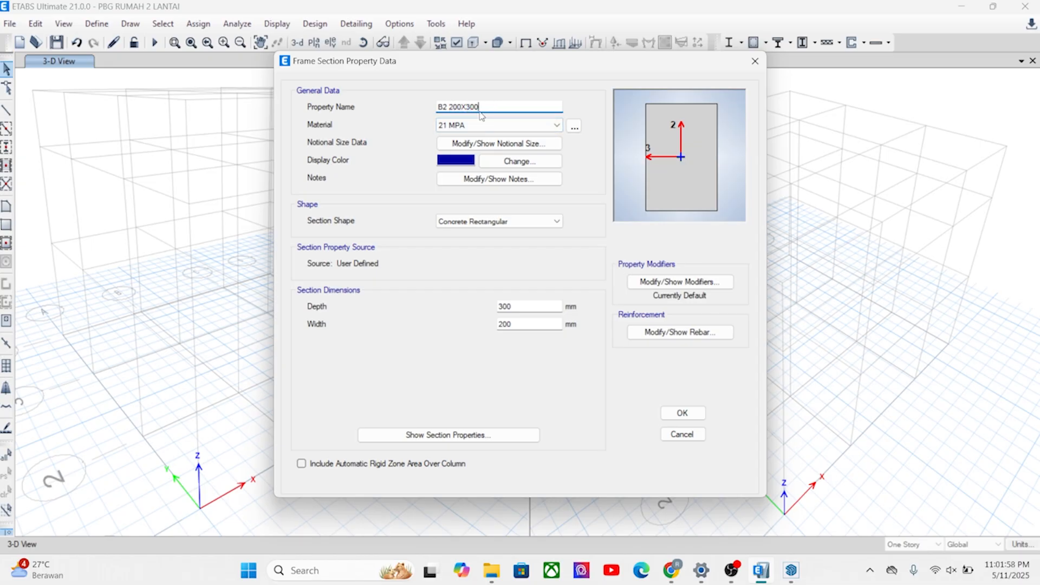
left_click(684, 413)
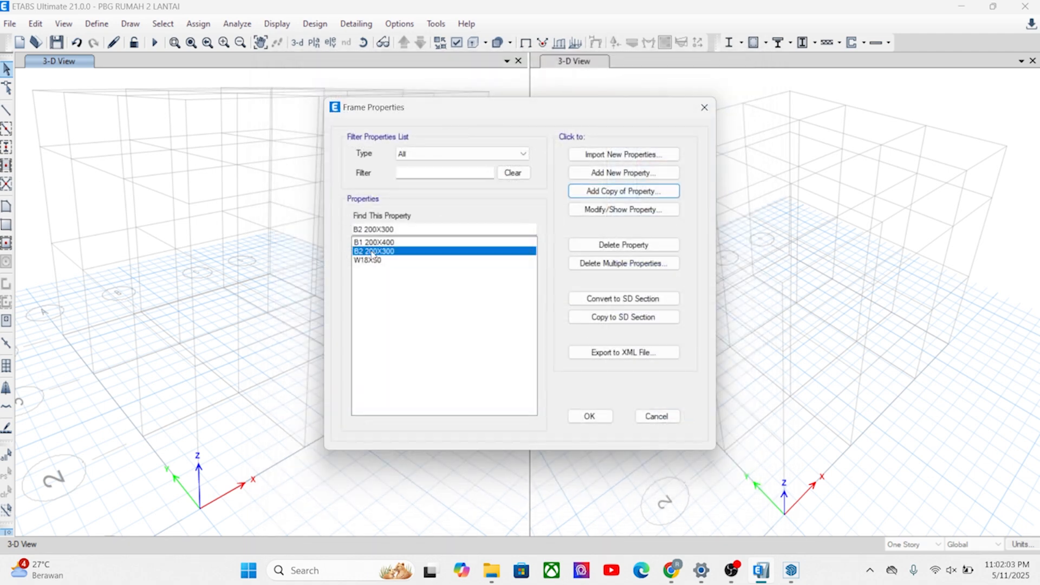
left_click(639, 174)
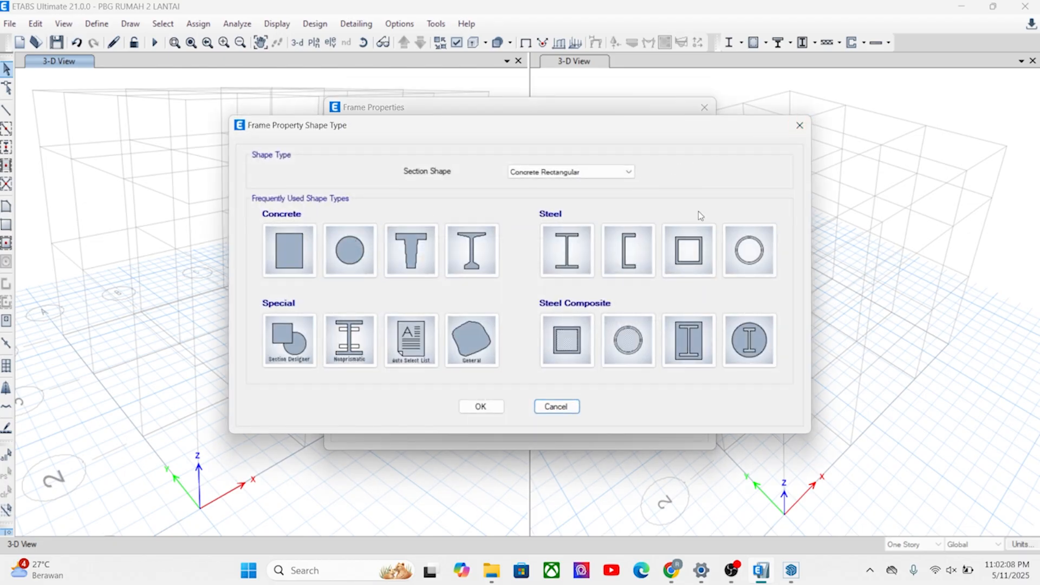
left_click(800, 126)
double_click(377, 253)
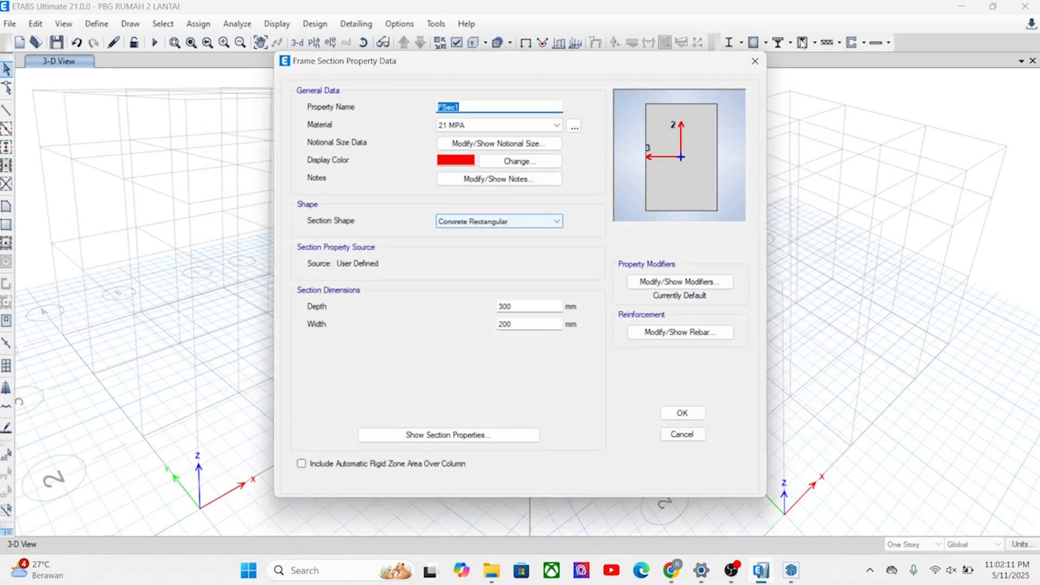
left_click(755, 61)
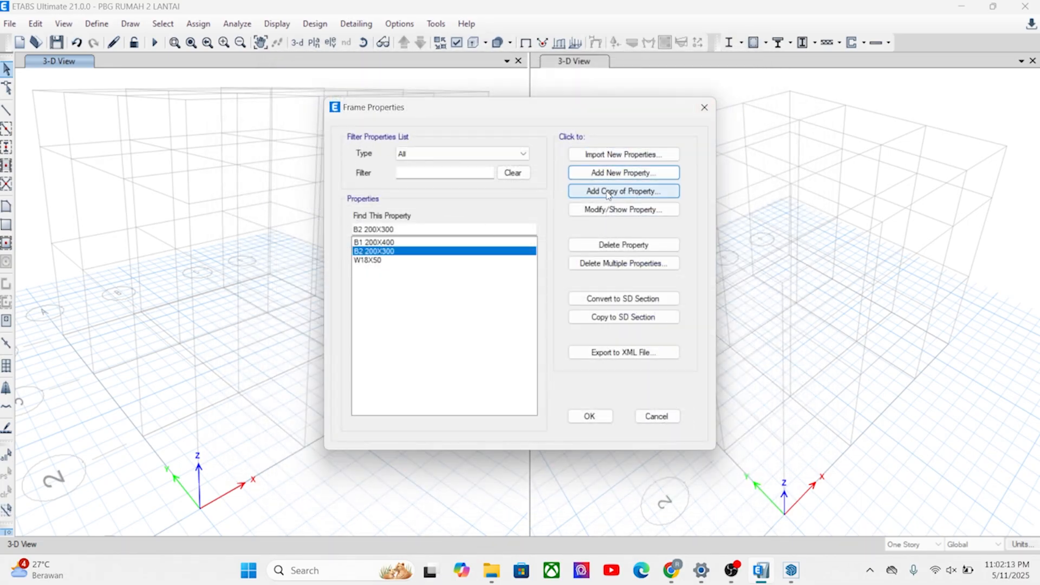
Step: Add a copy of the B2 200X300 section and name it K1 300X300
left_click(623, 191)
type("K1")
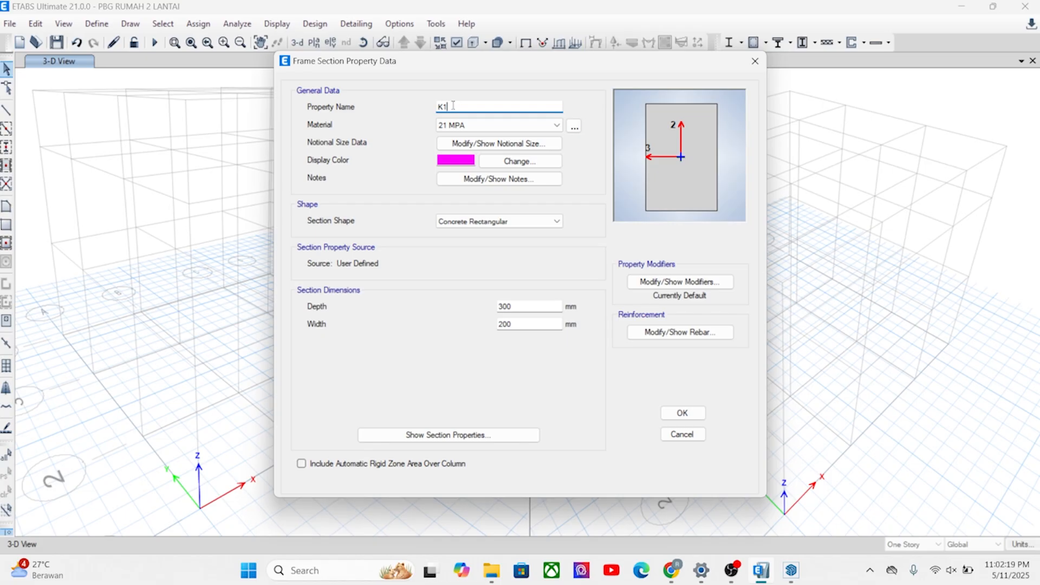
left_click_drag(438, 69, 646, 76)
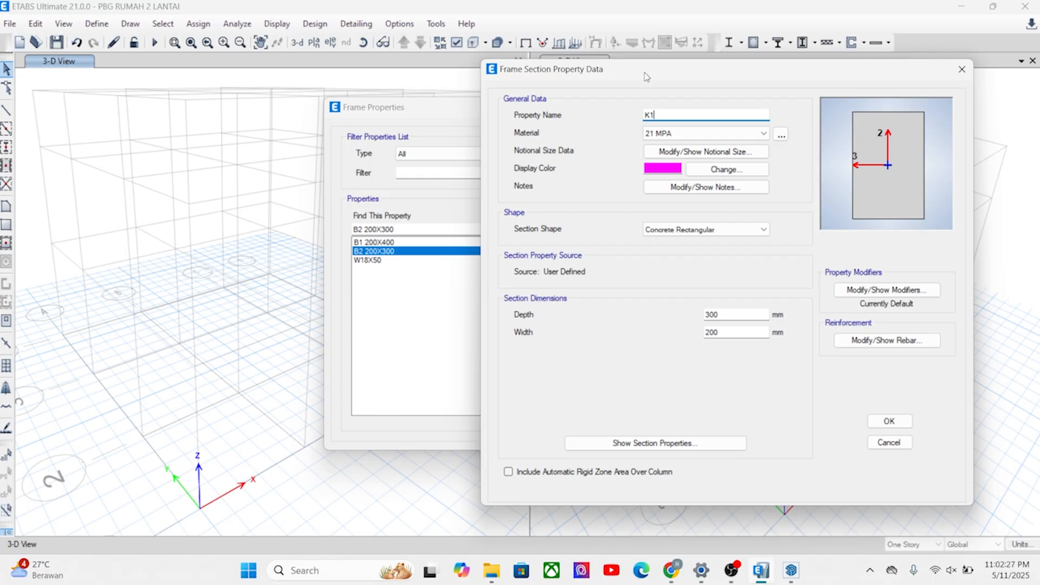
type("300X300")
Step: Set the K1 section's width to 300 mm
double_click(723, 315)
key("Tab")
type("300")
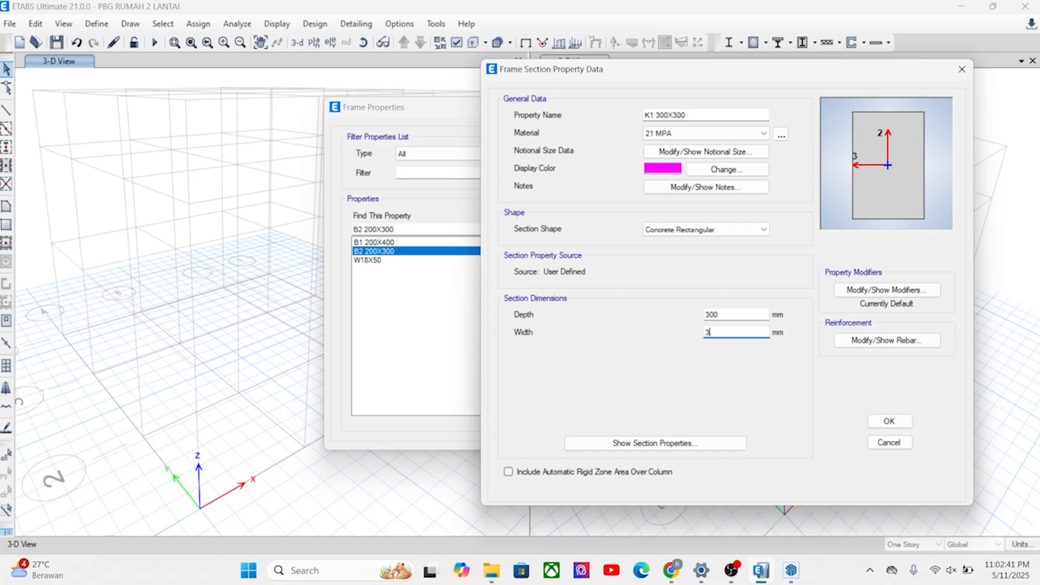
left_click(729, 313)
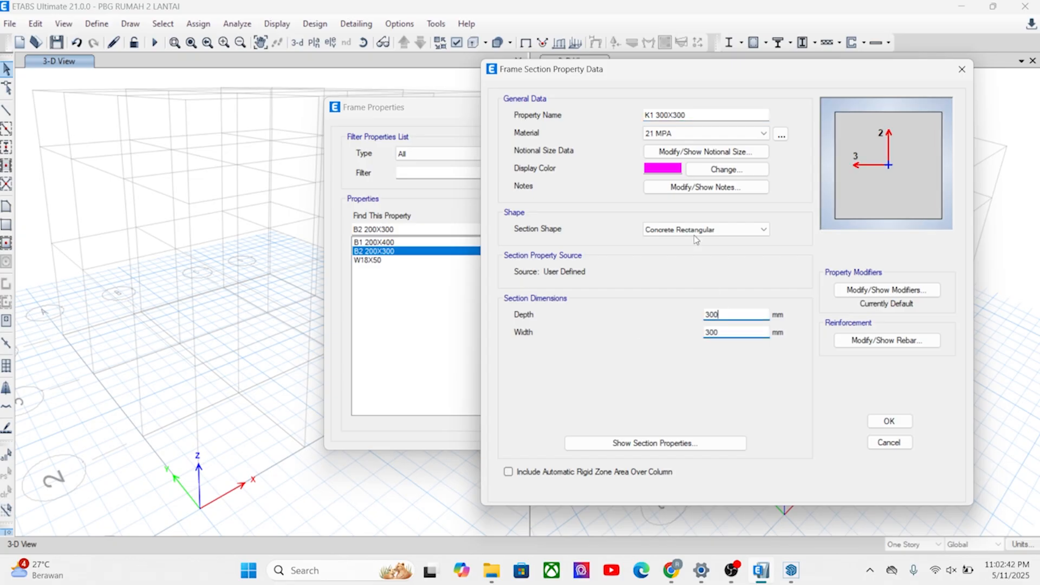
Step: Set the K1 300X300 section's display color to dark green (red 0, green 128, blue 0) and its material to 21 MPA
left_click(663, 168)
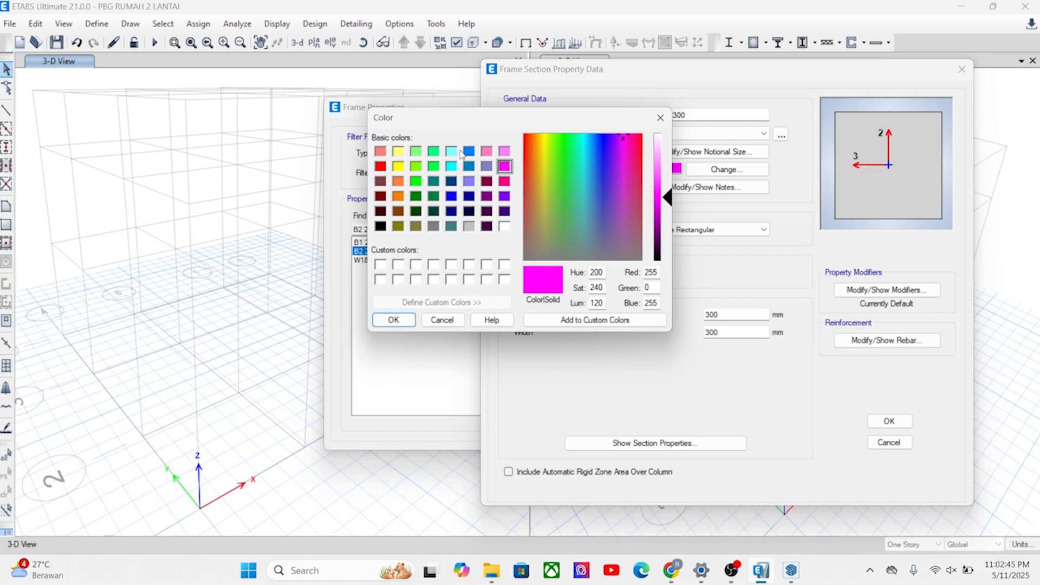
left_click(415, 199)
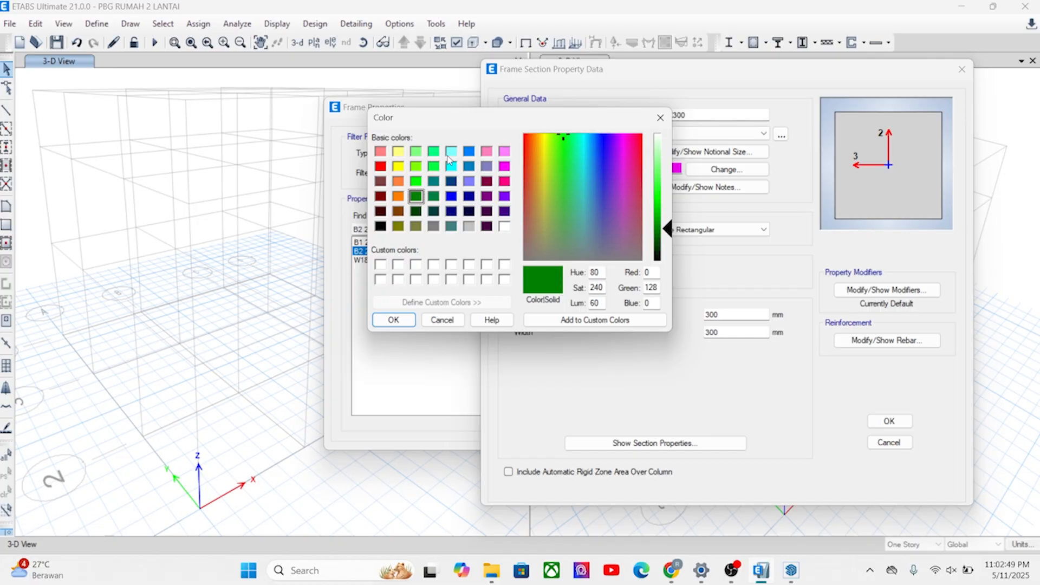
left_click(393, 321)
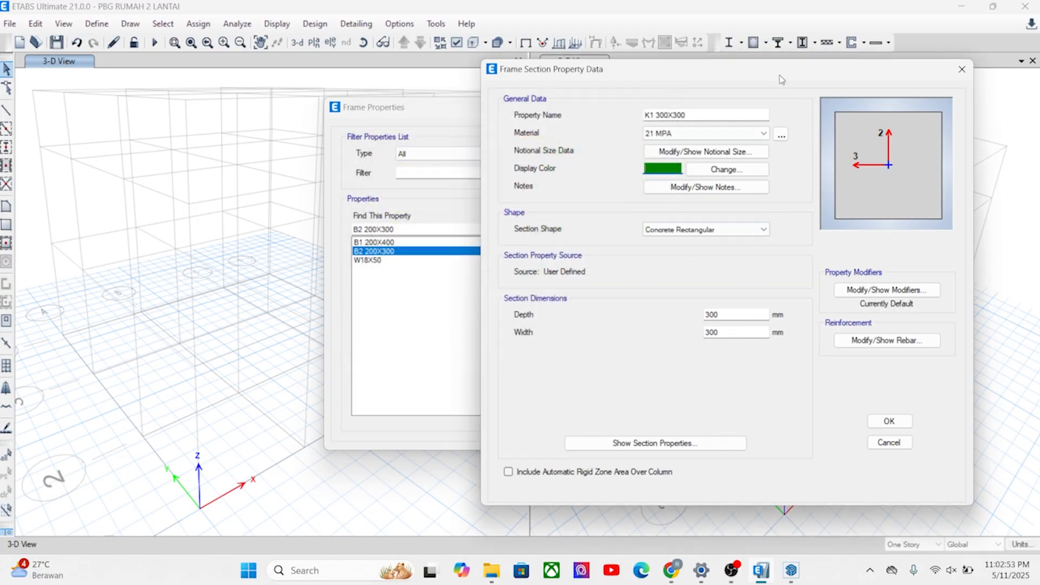
left_click(691, 125)
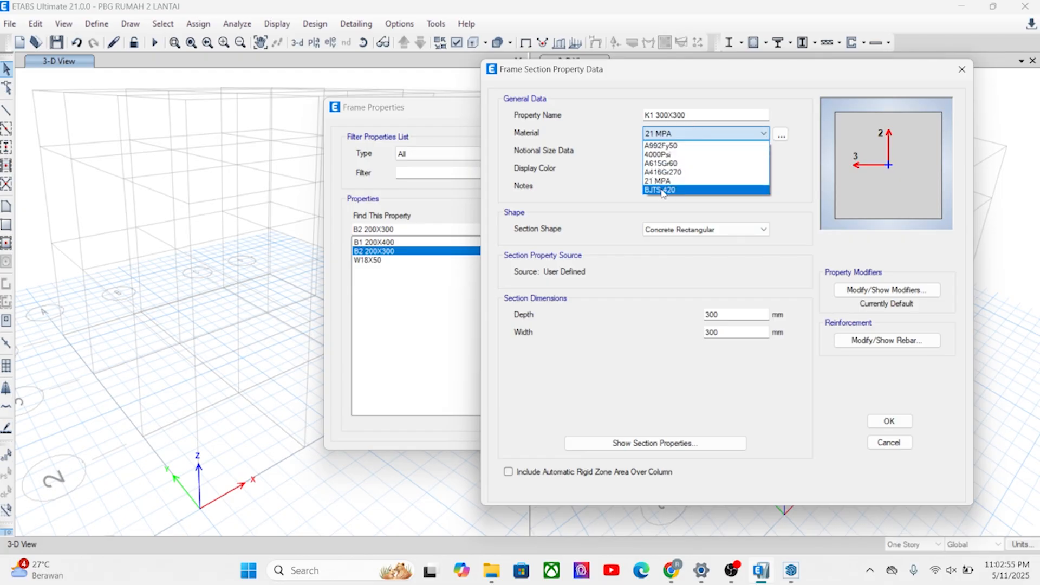
left_click(665, 182)
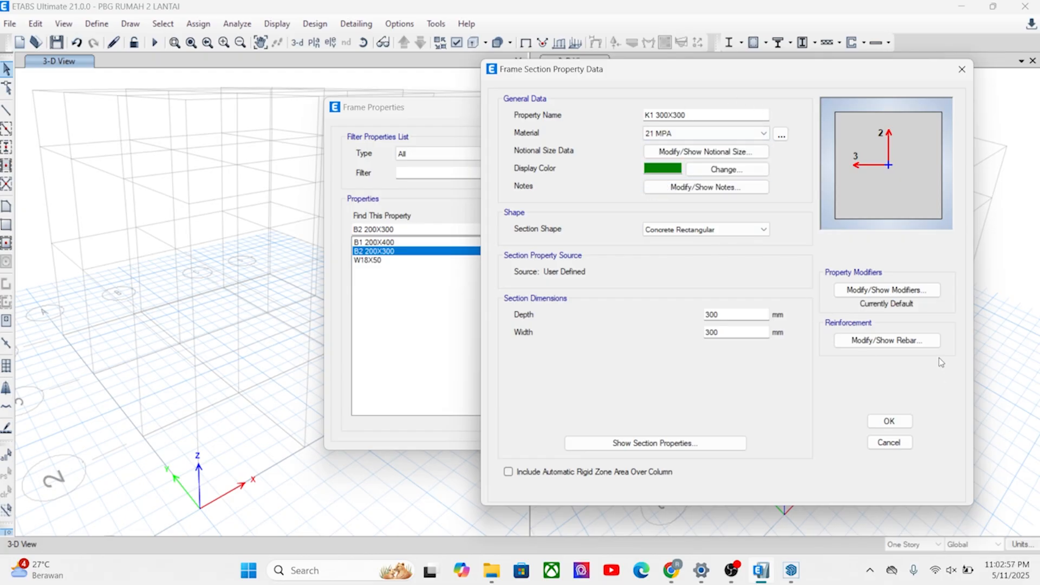
Step: Set the K1 300X300 reinforcement design type to P-M2-M3 Design (Column), then save the section and the frame properties
left_click(903, 344)
left_click(332, 120)
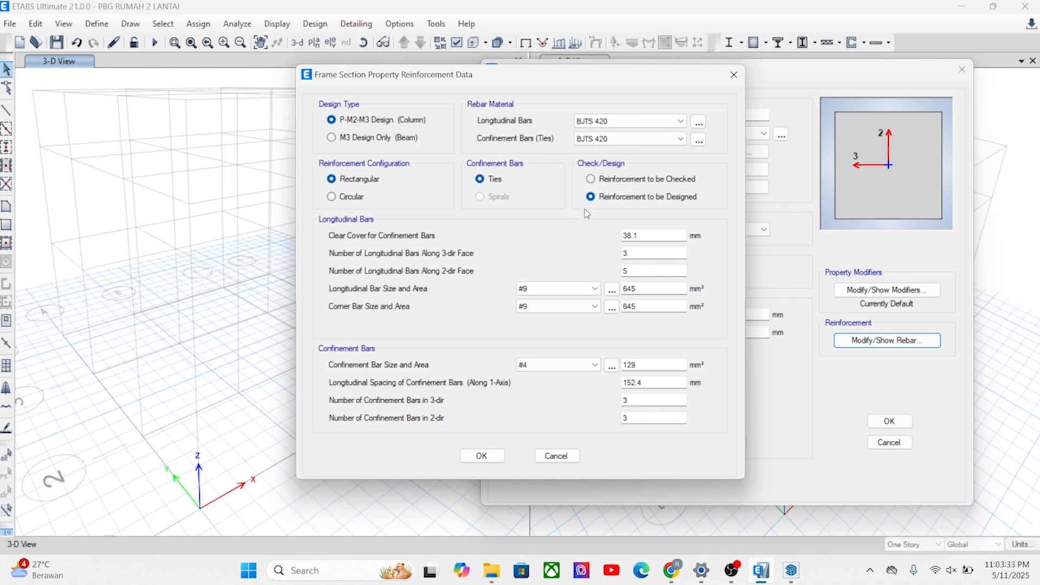
left_click(482, 456)
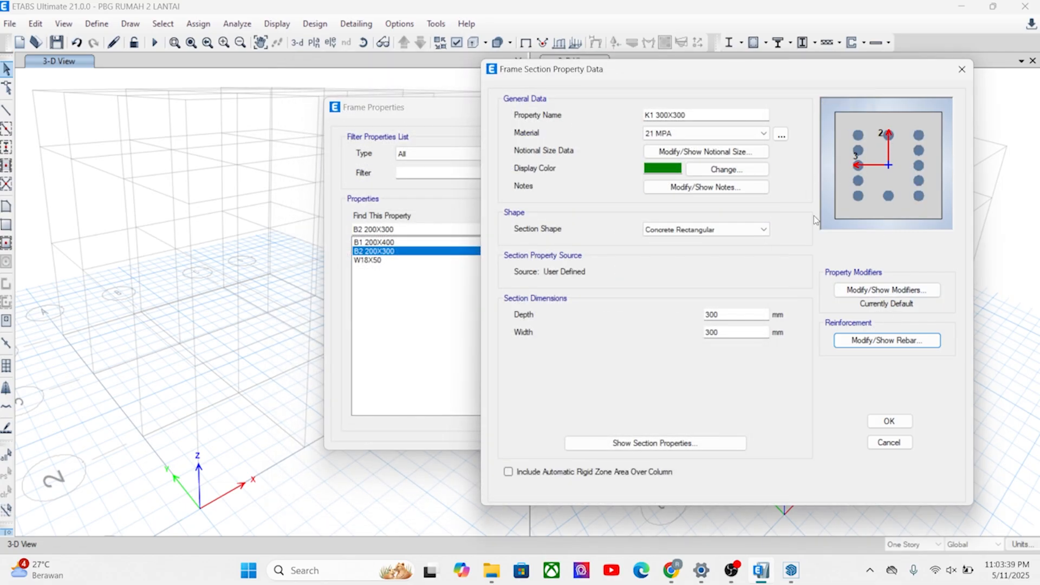
left_click(888, 340)
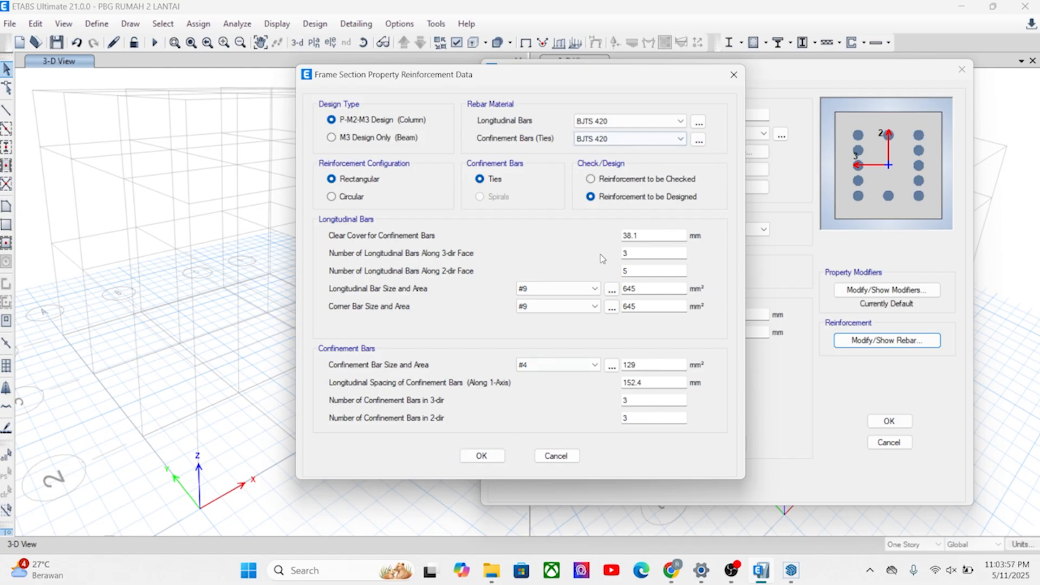
left_click(481, 455)
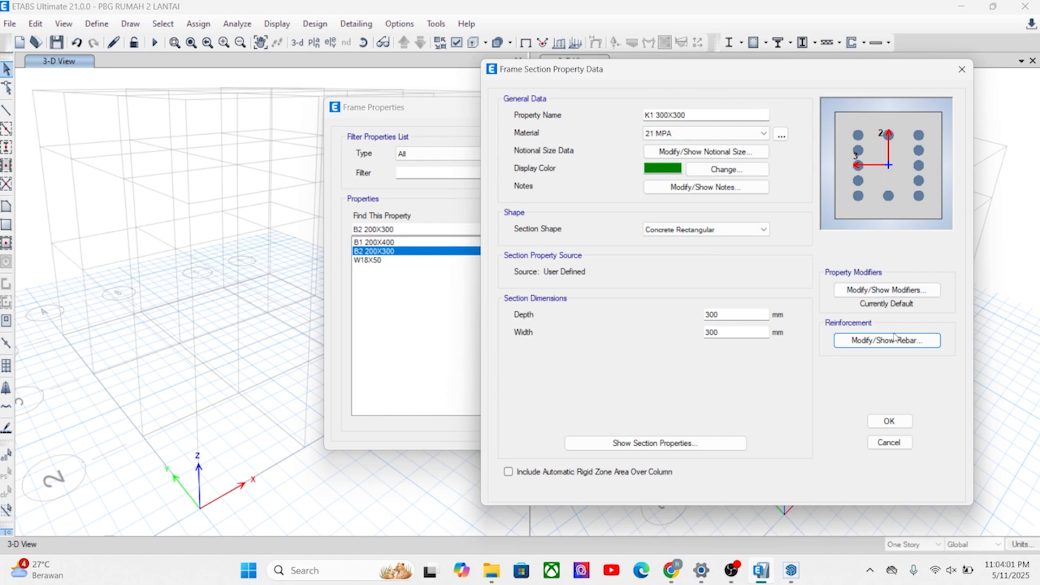
left_click(902, 423)
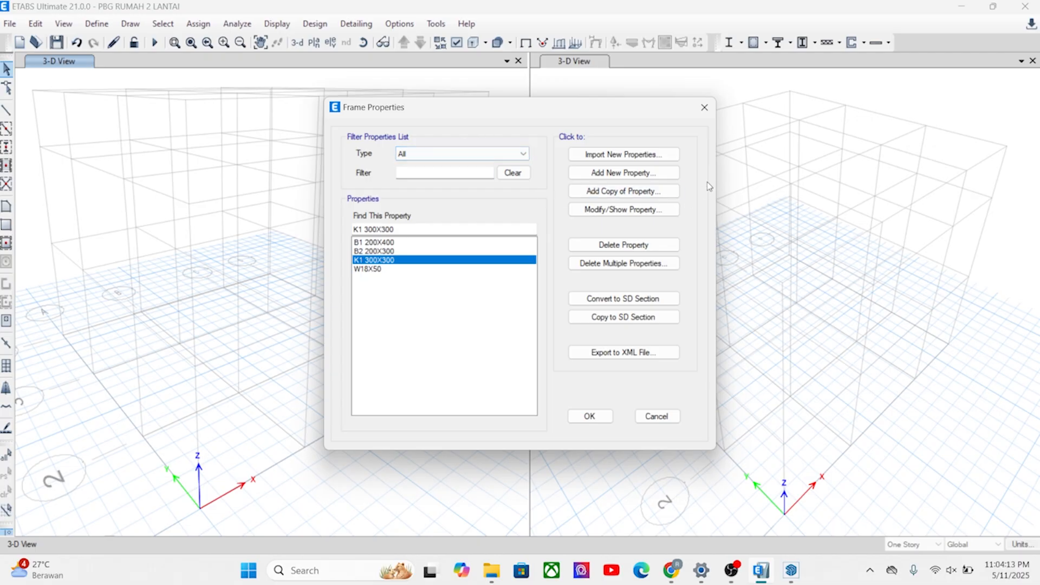
left_click(592, 417)
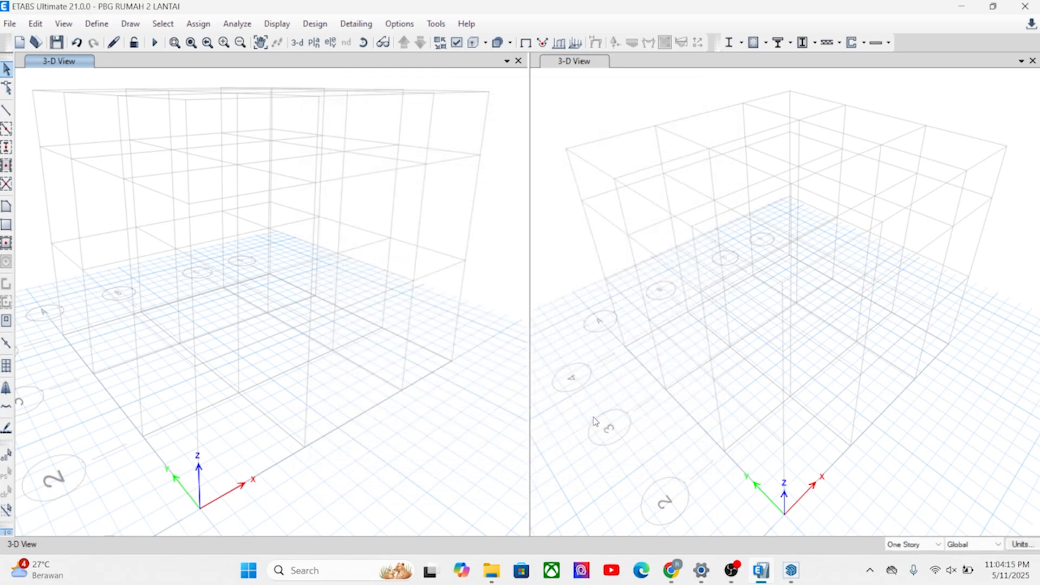
Step: Review the section shape types available for a new frame property and leave without adding one
left_click(91, 26)
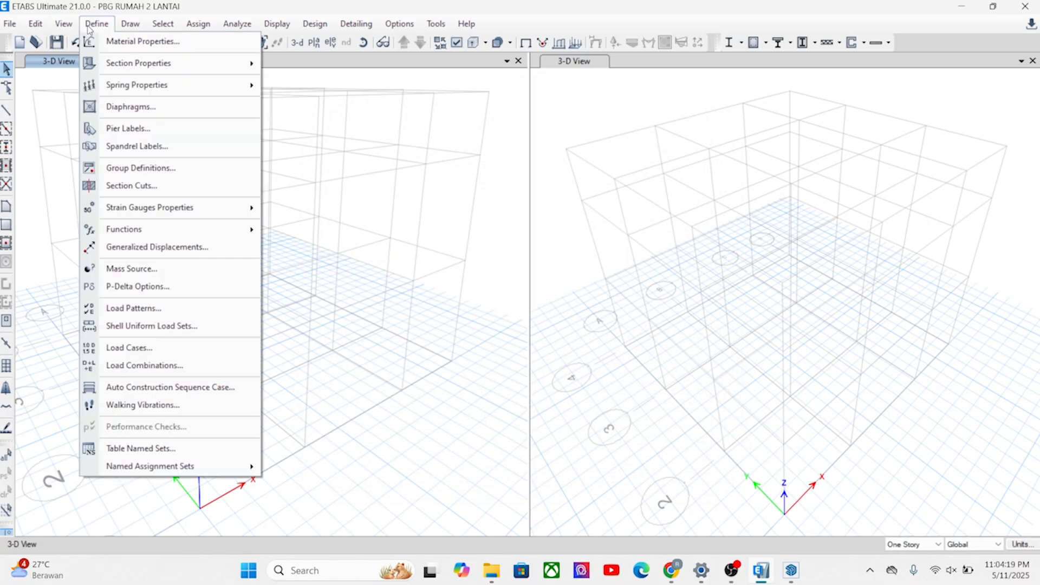
mouse_move(165, 64)
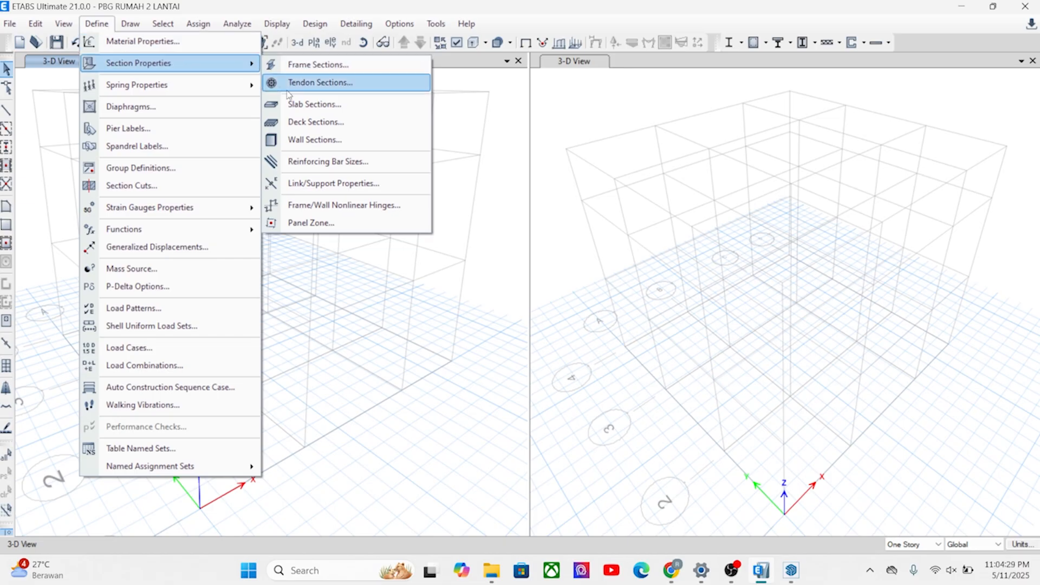
mouse_move(233, 73)
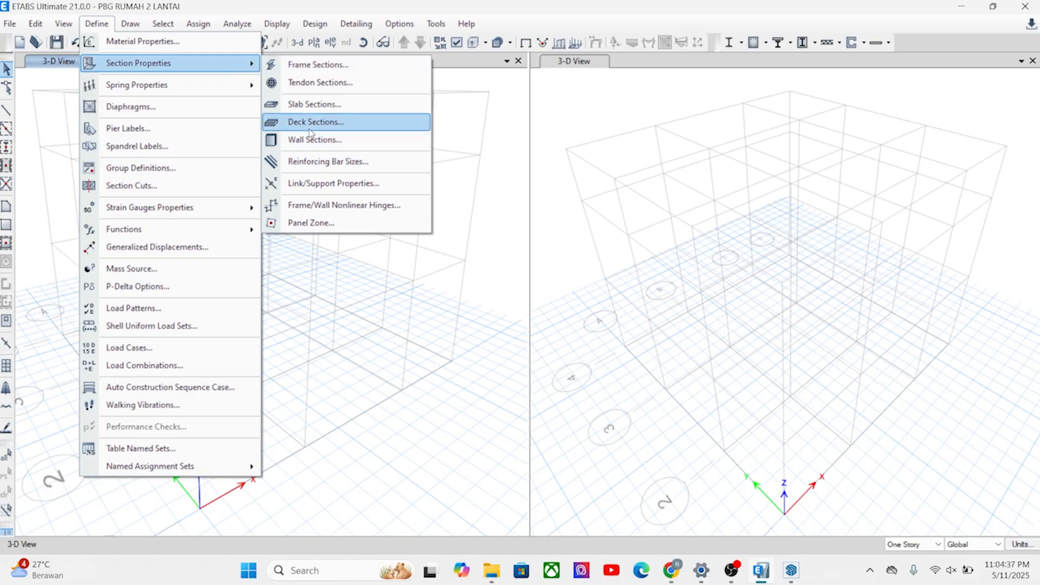
left_click(317, 67)
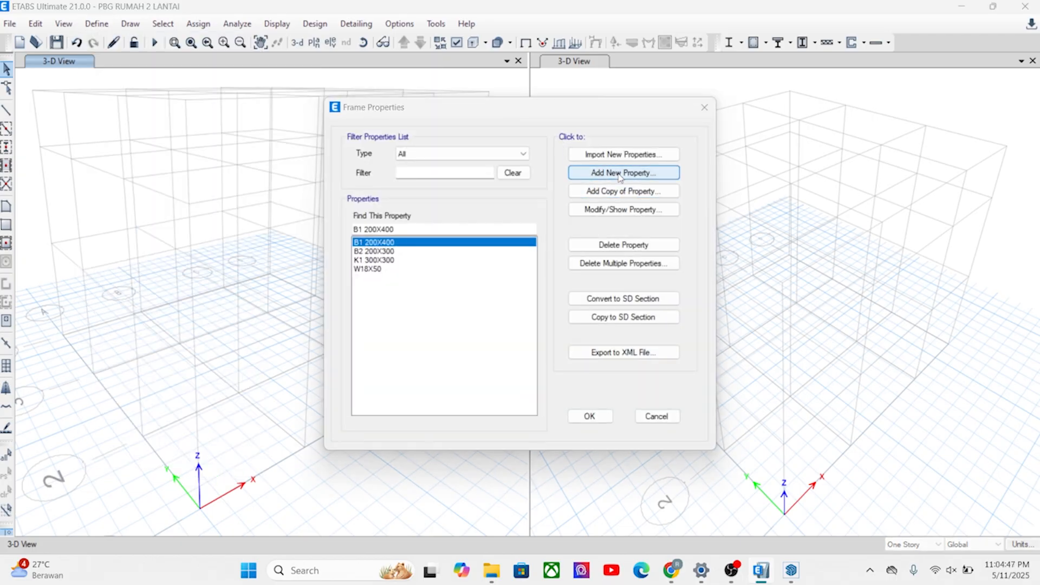
left_click(618, 173)
left_click(571, 172)
left_click(571, 172)
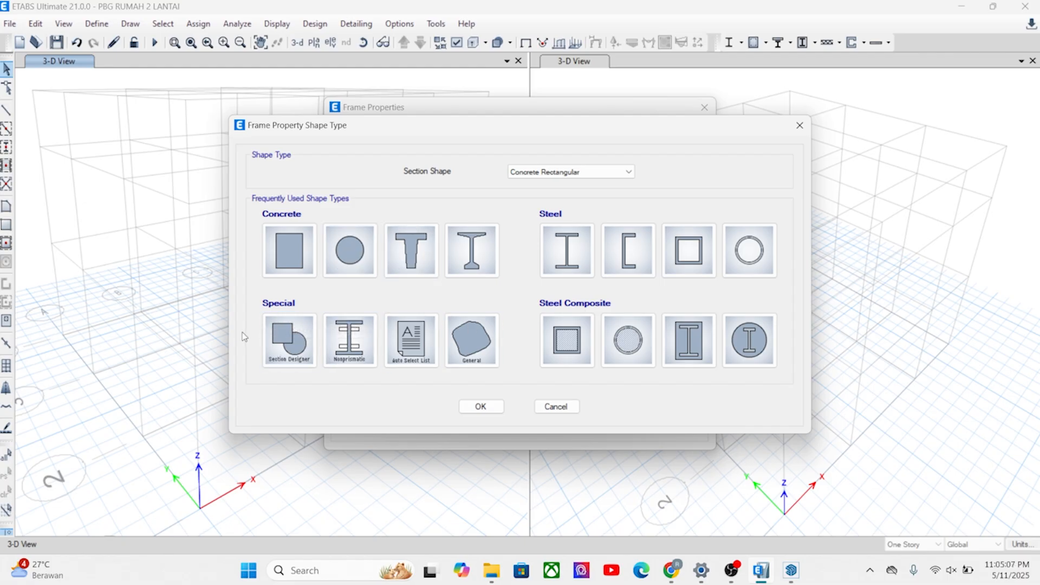
left_click(592, 173)
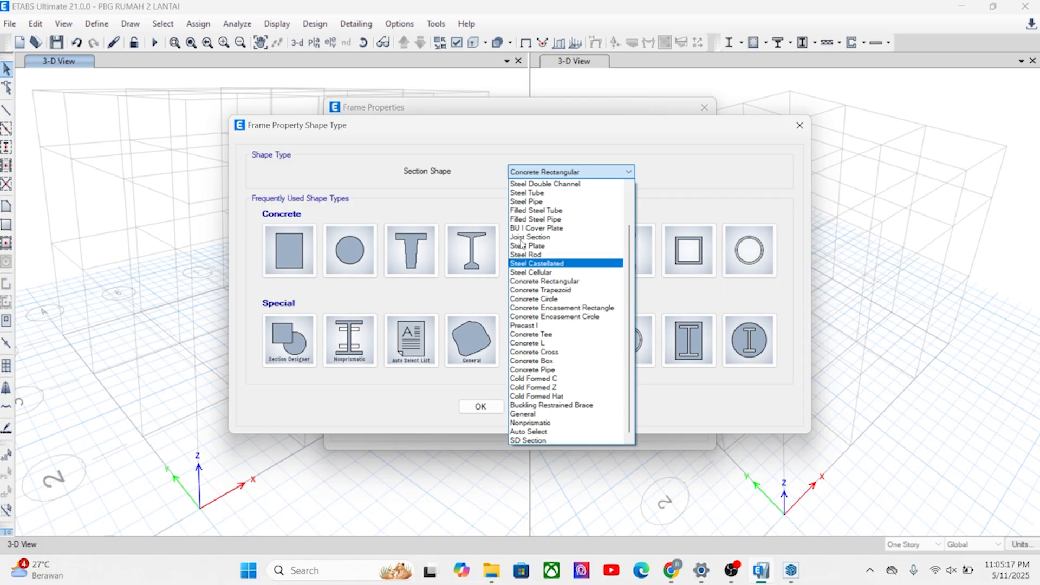
left_click(453, 156)
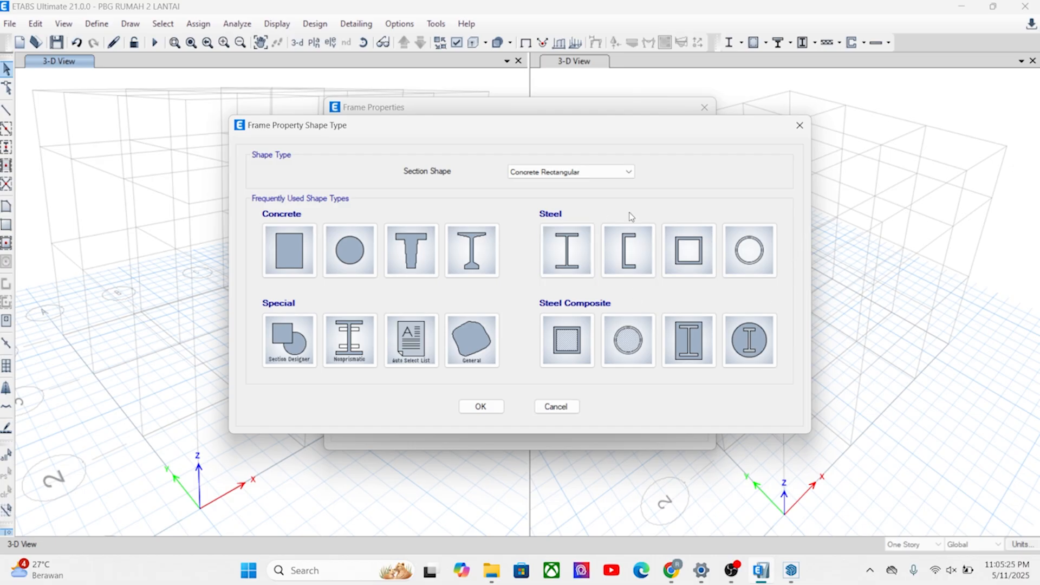
left_click(799, 125)
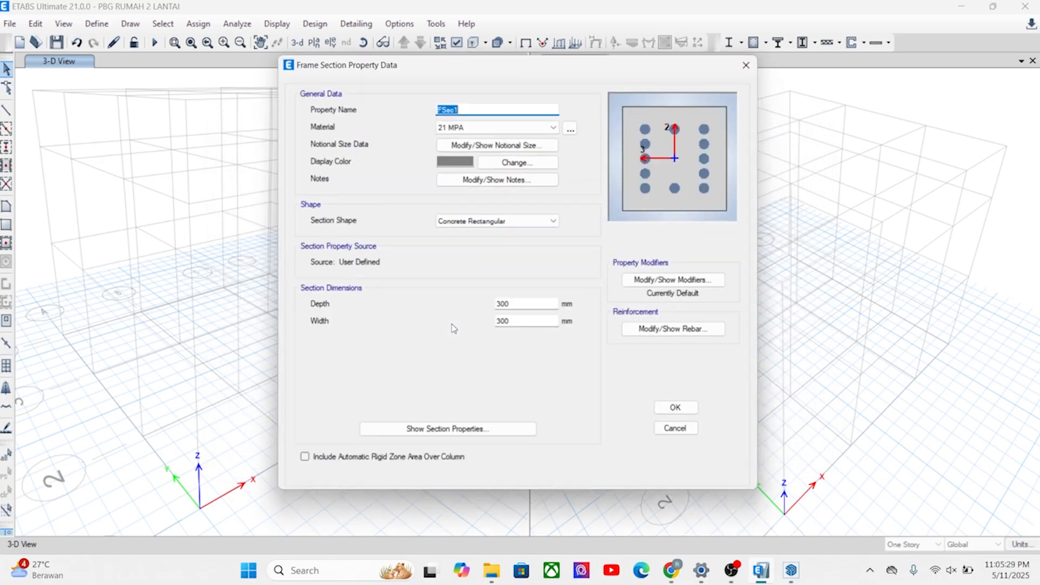
left_click(755, 61)
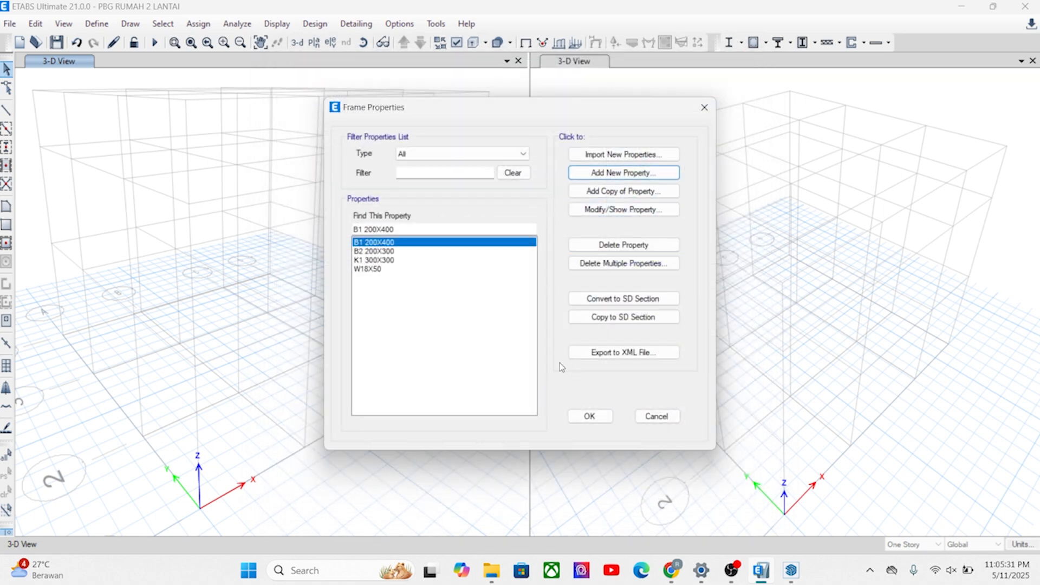
left_click(586, 413)
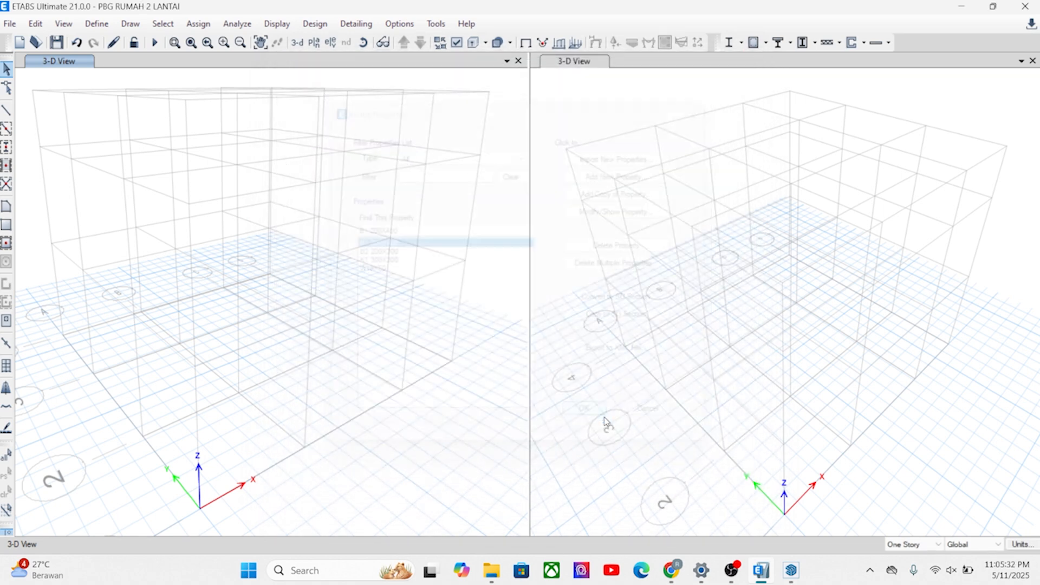
Step: Add a new slab property named PLAT 120 with a thickness of 120 mm
left_click(97, 23)
mouse_move(140, 64)
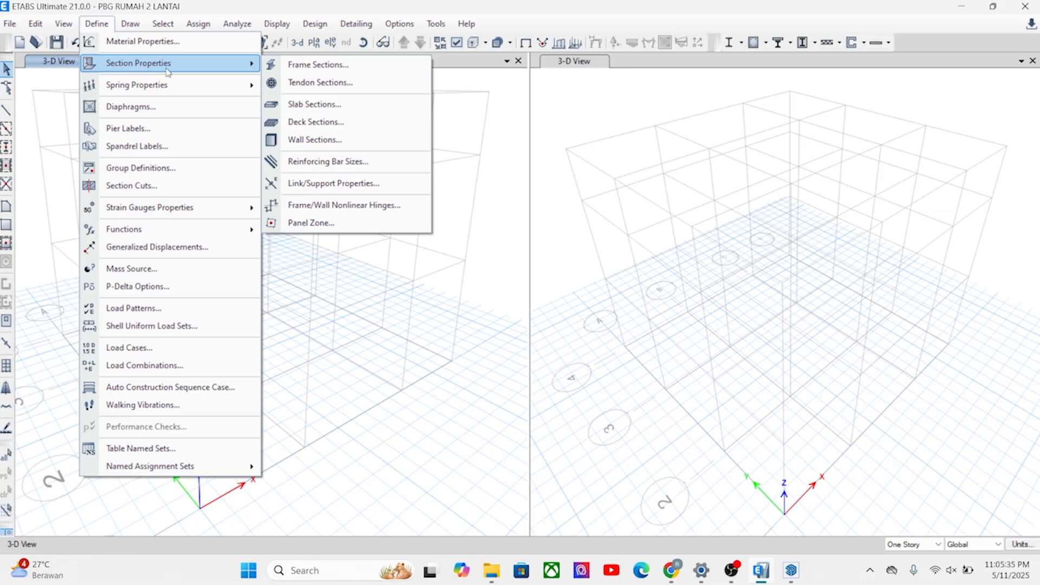
left_click(357, 112)
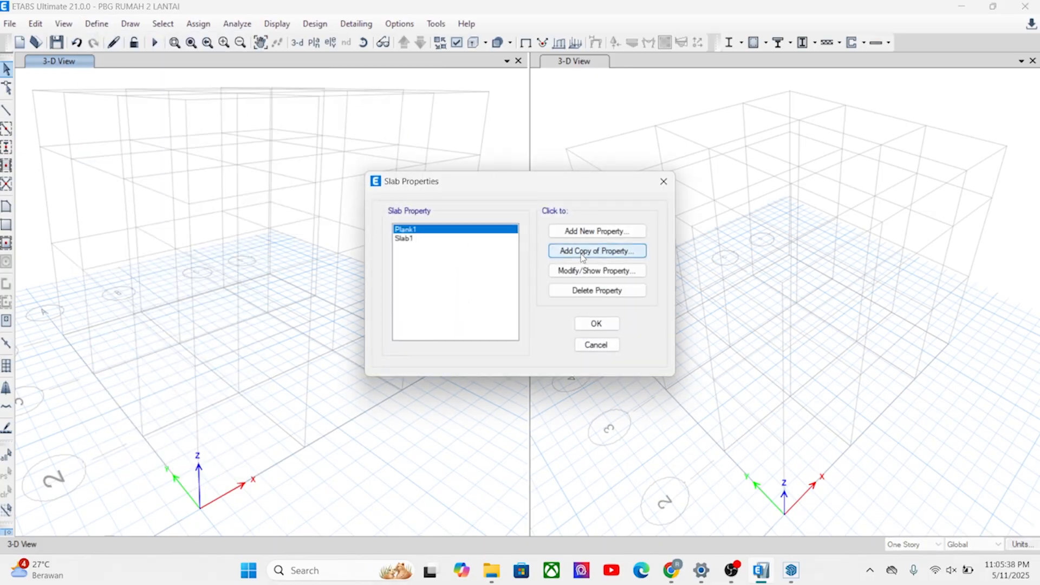
left_click(596, 231)
double_click(556, 136)
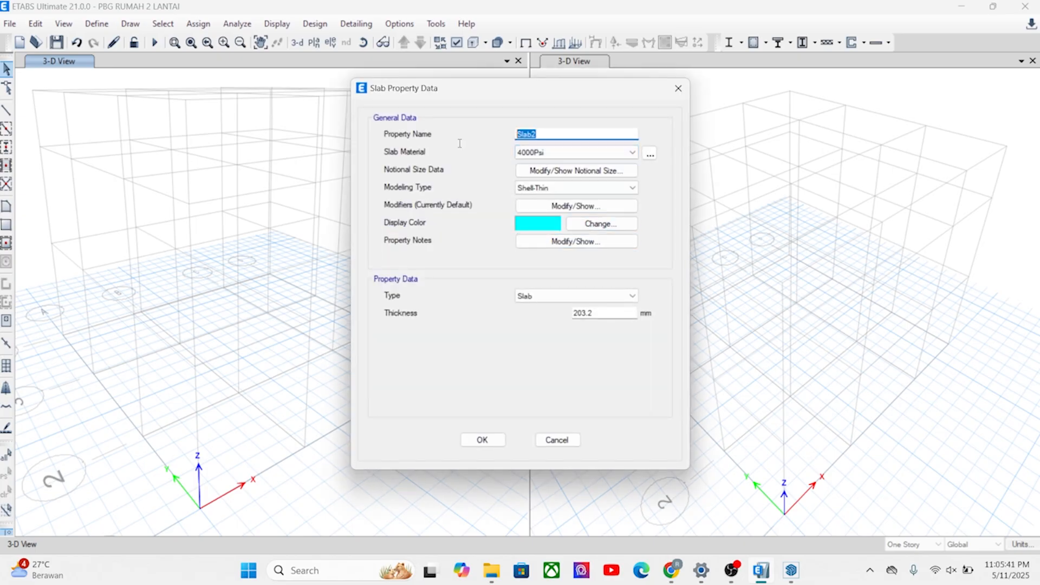
type("PLAT 120")
left_click_drag(608, 314, 506, 307)
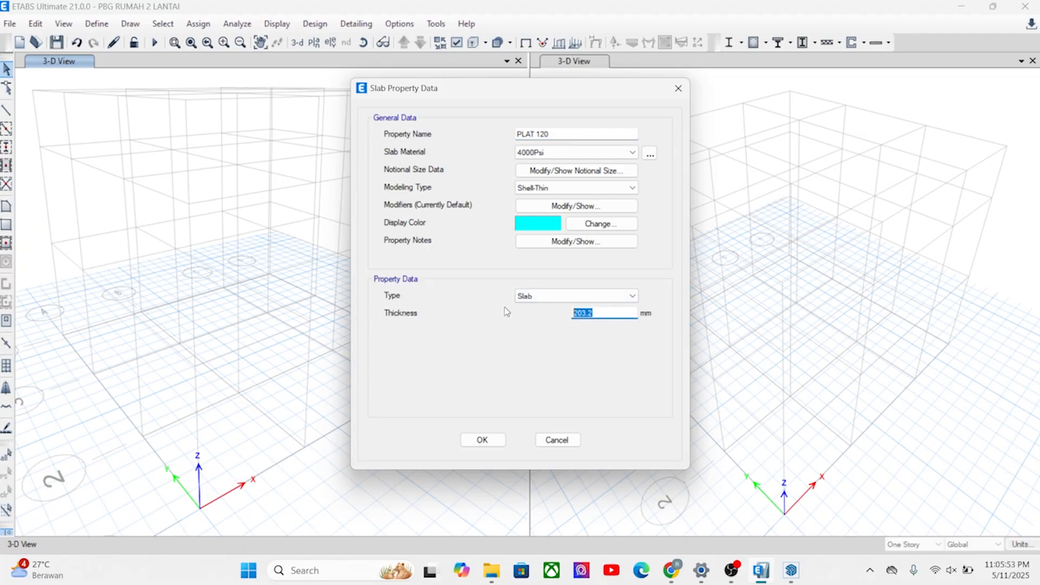
type("120")
Step: Set the PLAT 120 slab's material to 21 MPA and save the property
left_click(533, 154)
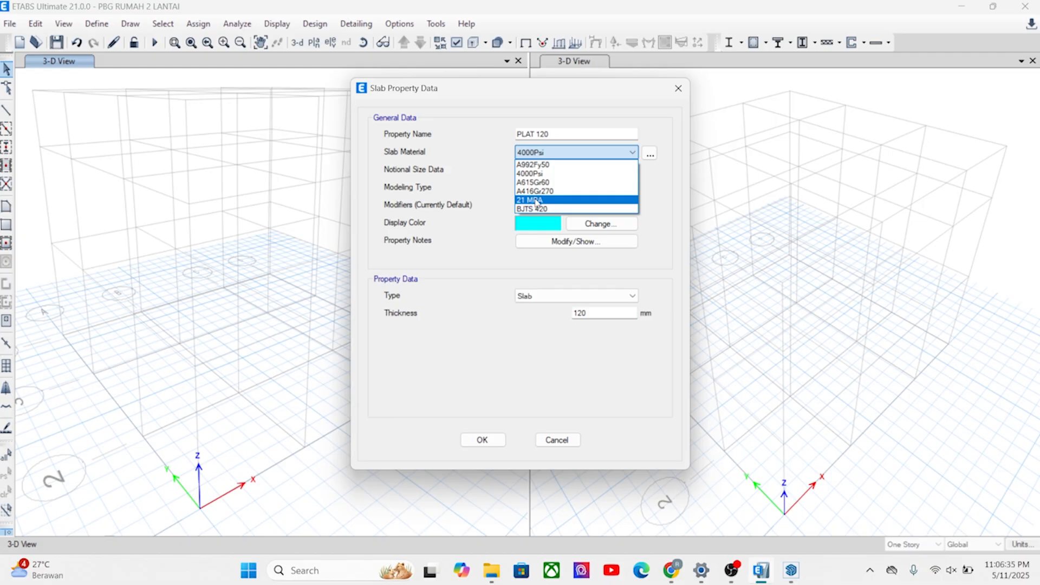
left_click(662, 192)
left_click(564, 156)
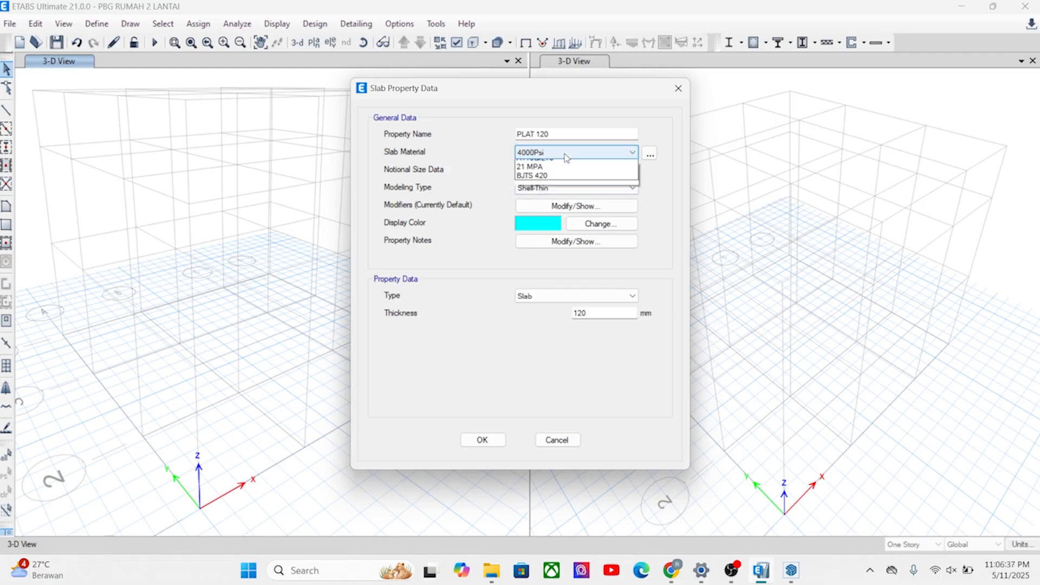
left_click(550, 201)
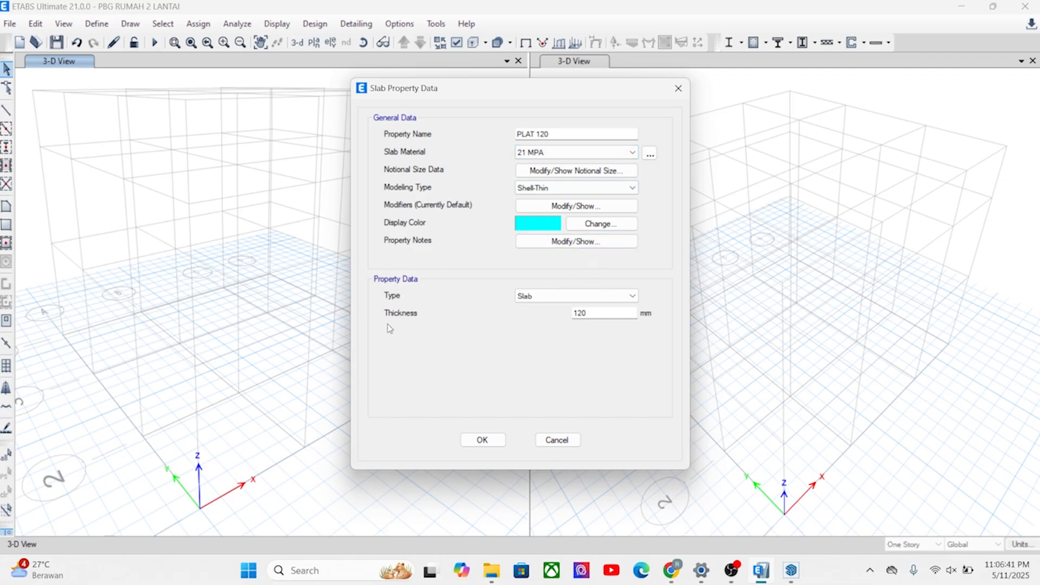
left_click(593, 312)
left_click(482, 439)
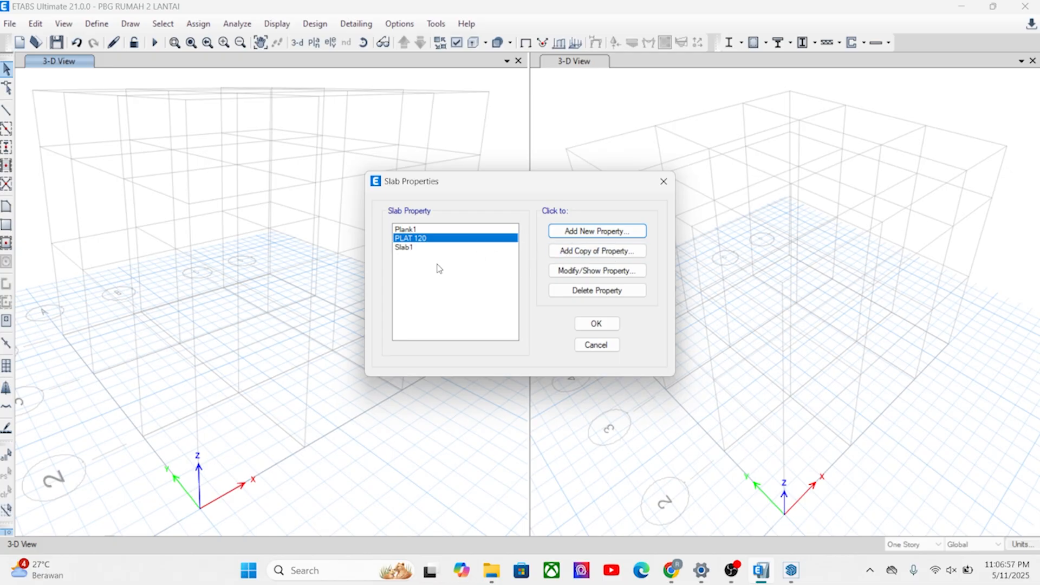
Step: Add a copy of the PLAT 120 slab named DAK ATAP with a 100 mm thickness and save the slab properties
left_click(601, 253)
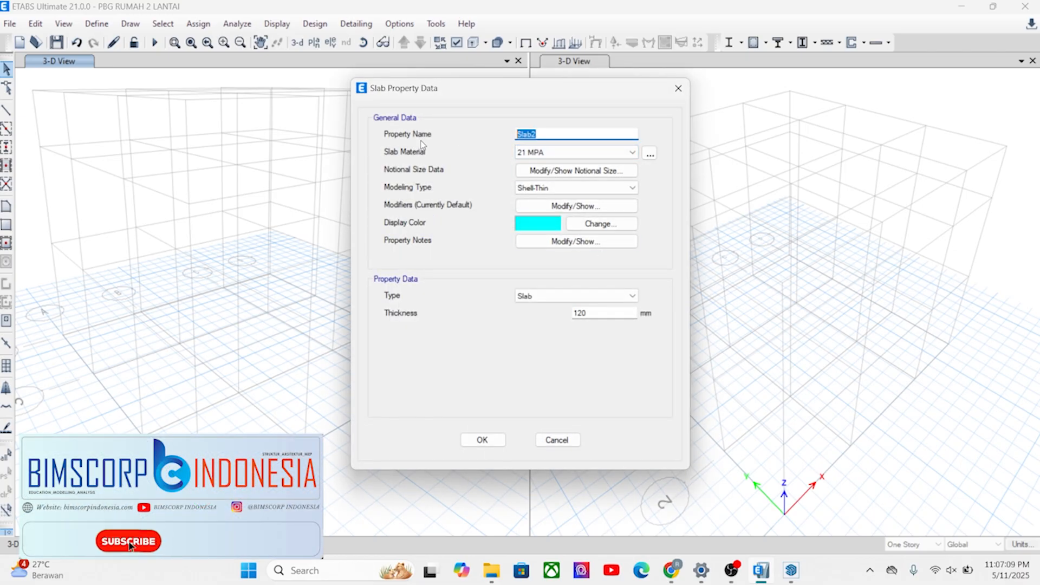
type("PAK ATAP")
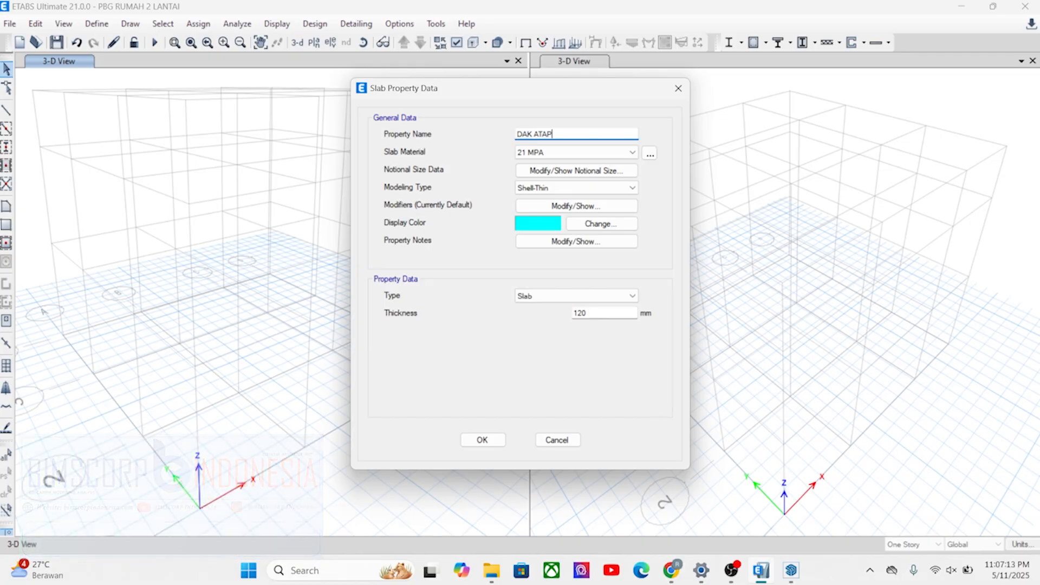
double_click(593, 313)
type("1000")
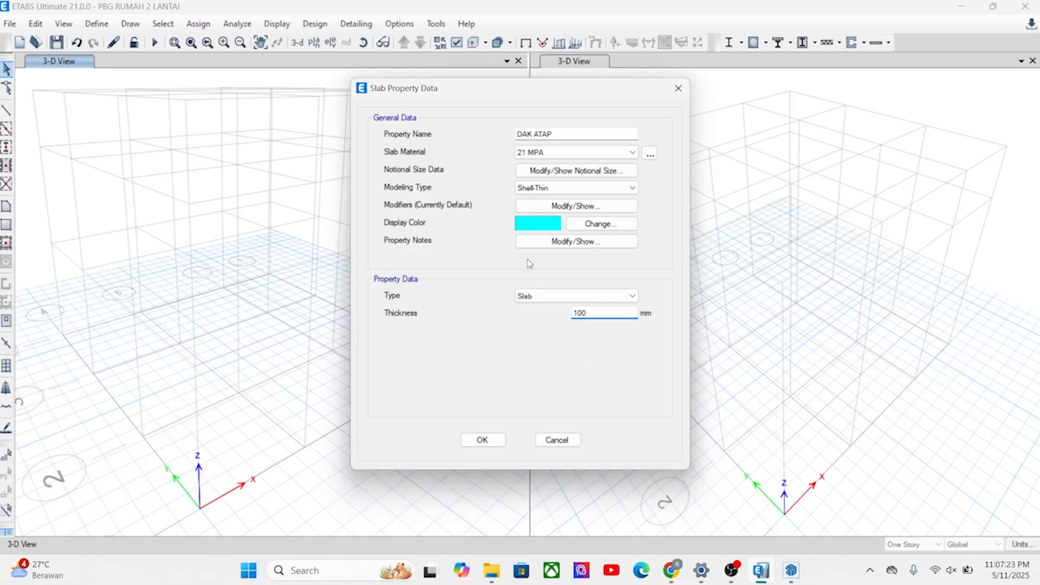
left_click(481, 446)
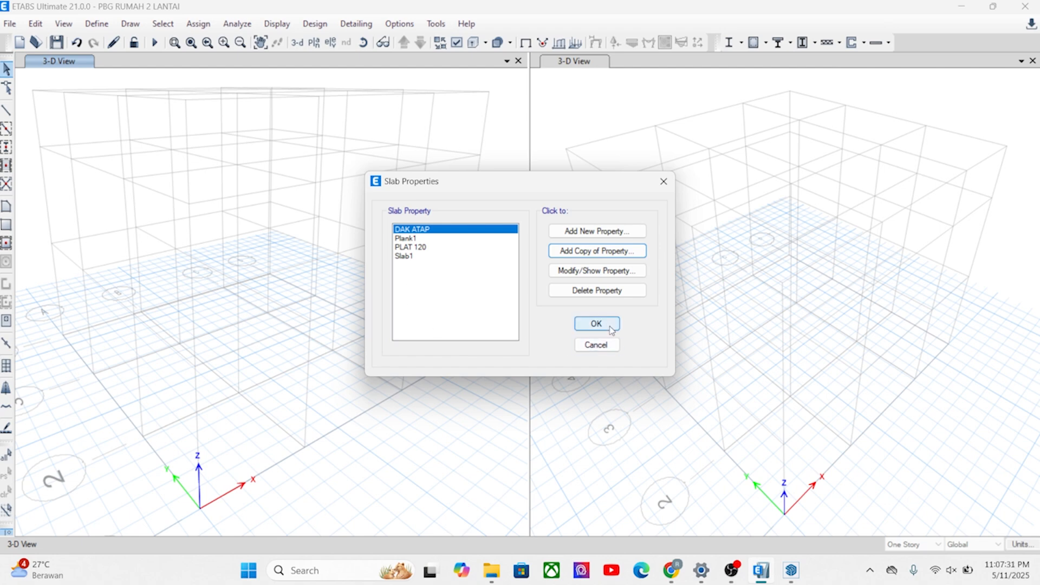
left_click(596, 323)
Step: Open the section property definitions
left_click(96, 24)
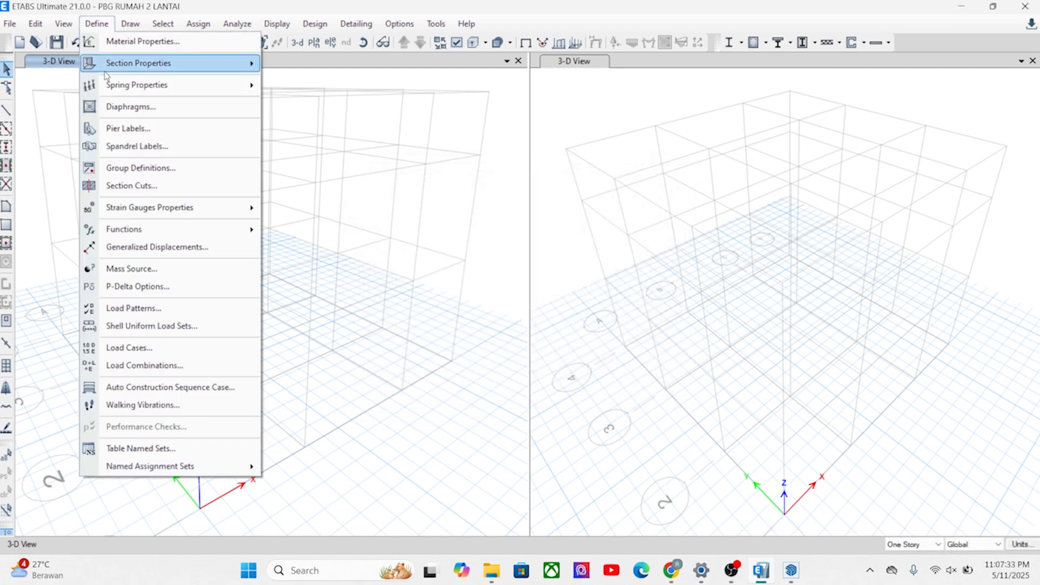
mouse_move(131, 73)
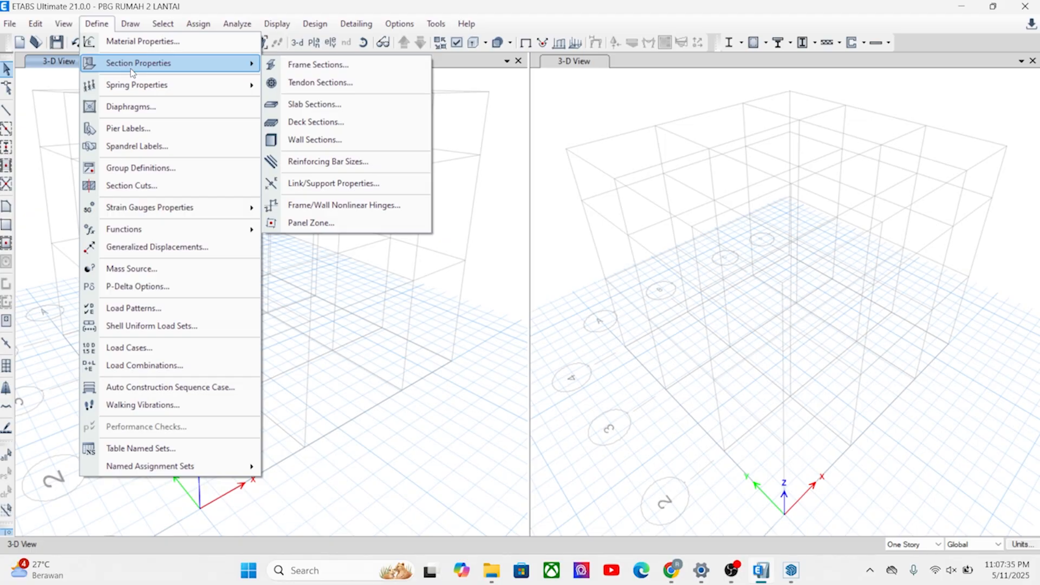